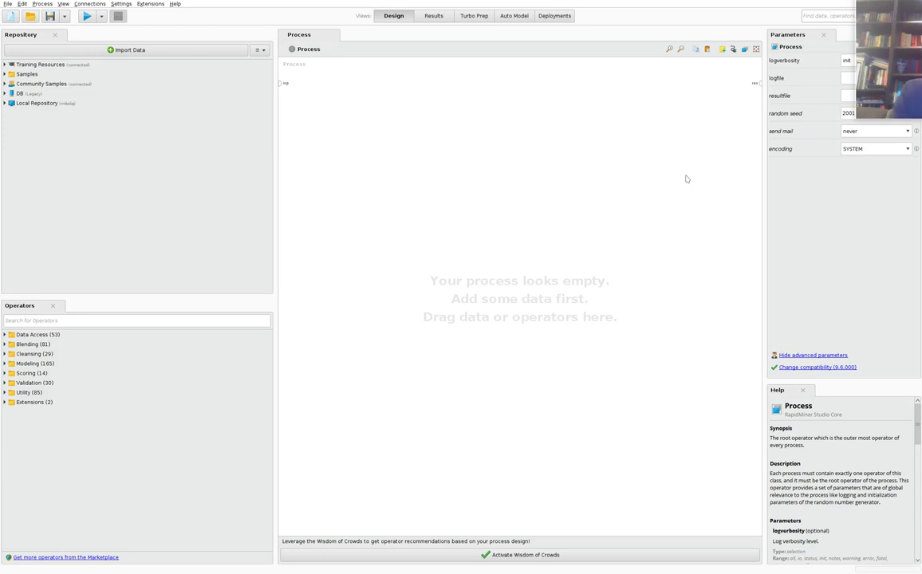
Step: Find the Read CSV operator by searching for "csv" and add it to the empty process
{"action": "left_click_drag", "start_coordinate": [118, 340], "coordinate": [110, 313]}
{"action": "left_click", "coordinate": [106, 320]}
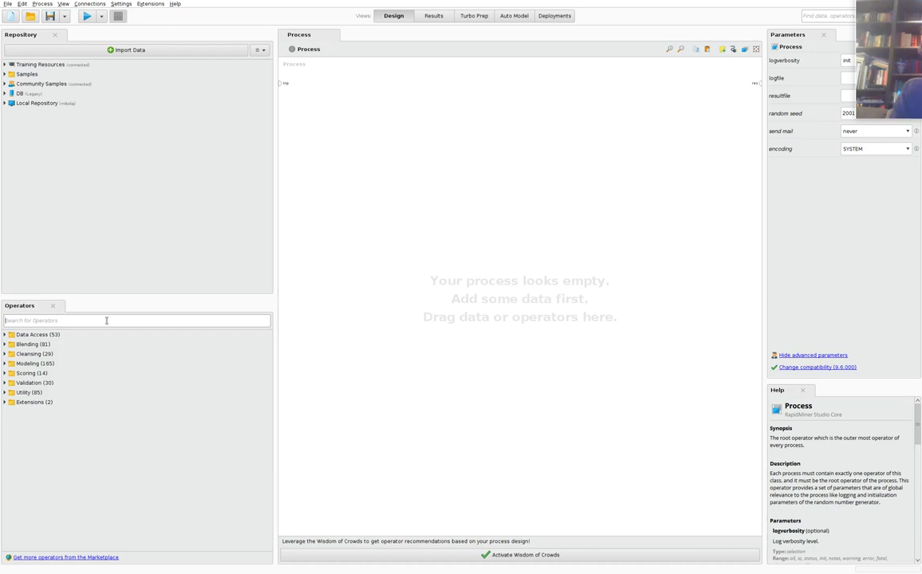
{"action": "type", "text": "csv"}
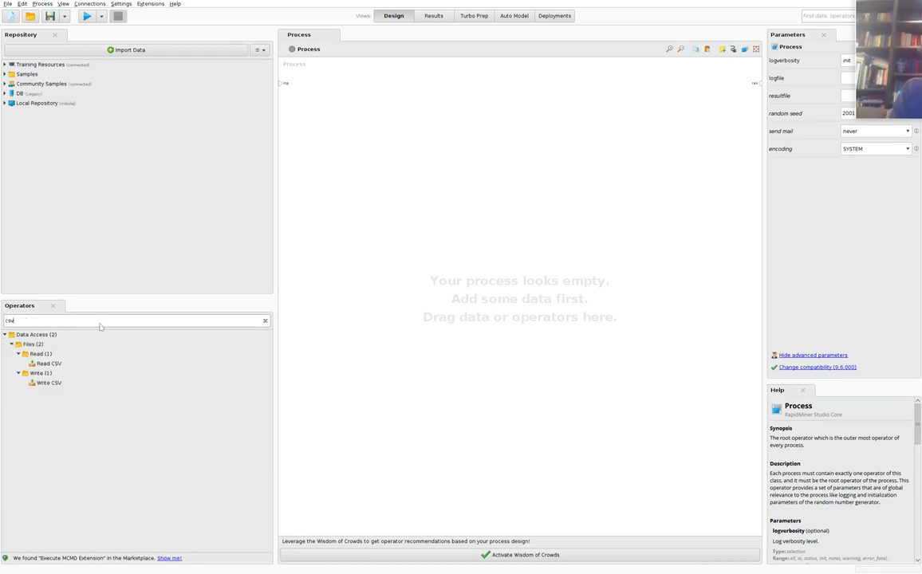
{"action": "left_click_drag", "start_coordinate": [42, 363], "coordinate": [615, 141]}
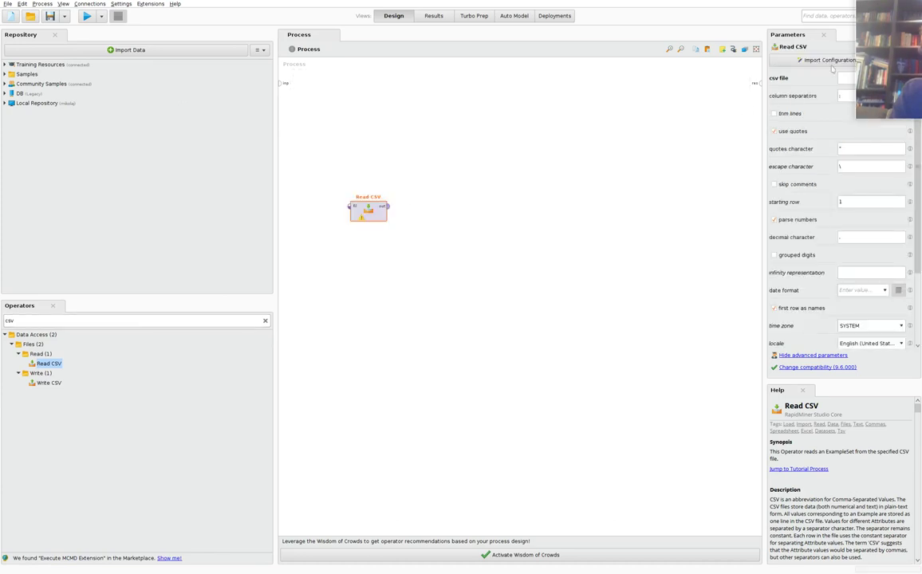
Step: Start the Read CSV import configuration with bank.csv from the Downloads folder and proceed to column formatting
{"action": "left_click", "coordinate": [830, 60]}
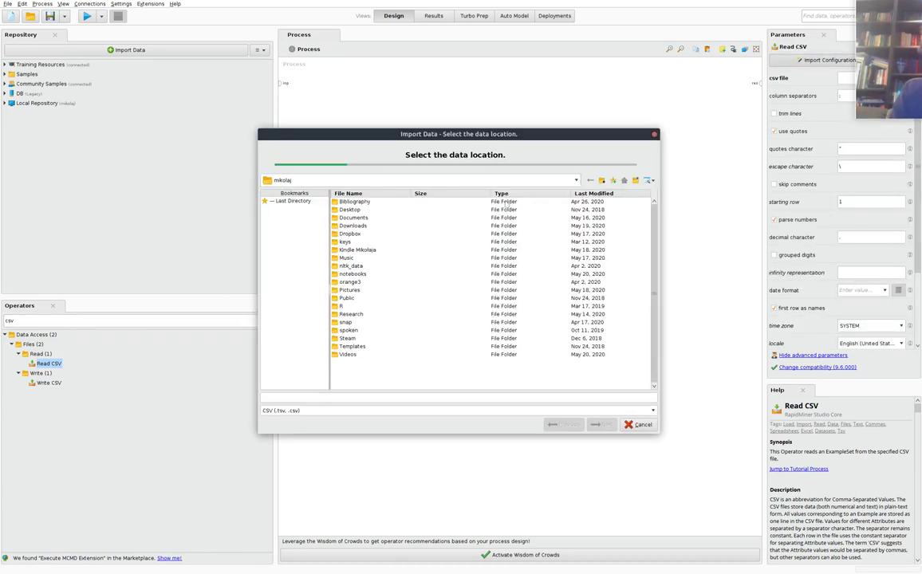
{"action": "double_click", "coordinate": [353, 225]}
{"action": "left_click", "coordinate": [350, 202]}
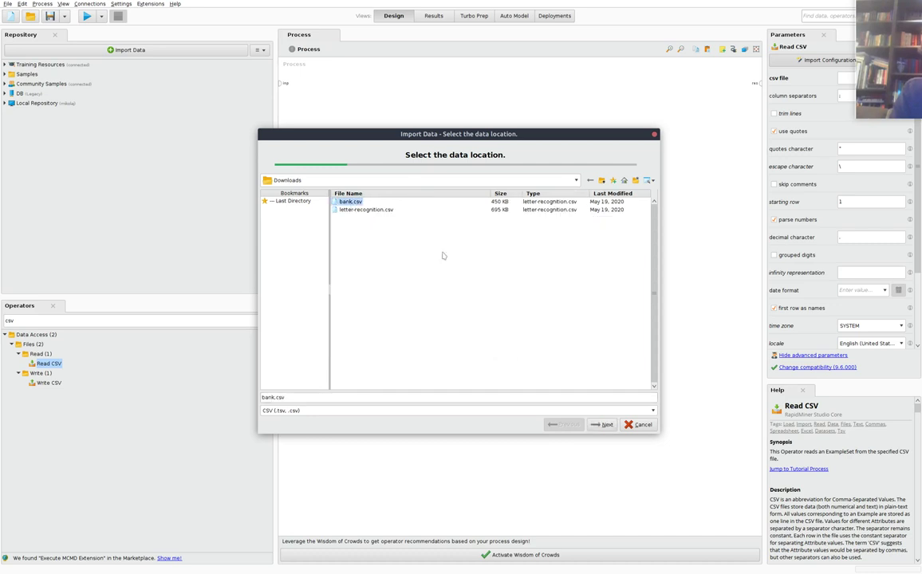
{"action": "left_click", "coordinate": [603, 424]}
{"action": "left_click", "coordinate": [604, 424]}
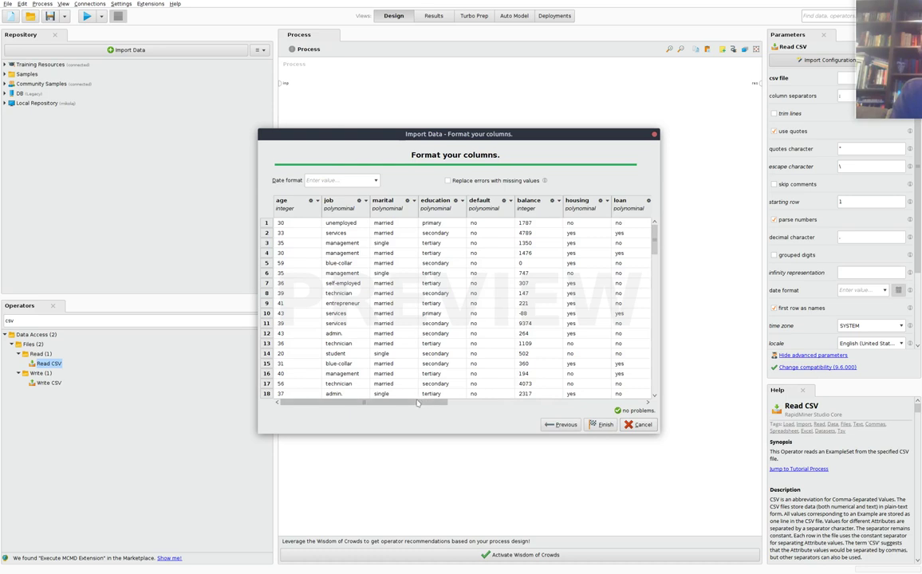
Step: Change the type of the last column, y, to binominal
{"action": "left_click_drag", "start_coordinate": [416, 403], "coordinate": [615, 403]}
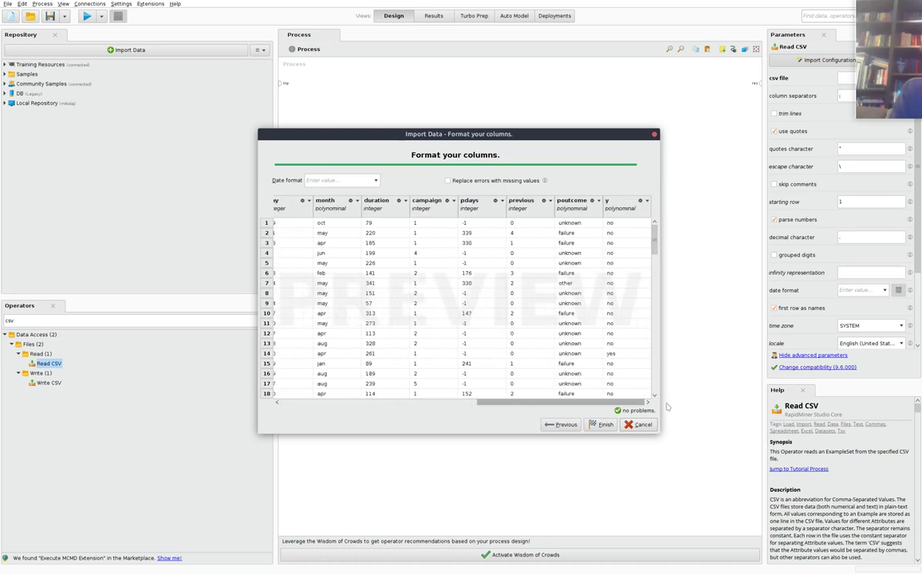
{"action": "left_click", "coordinate": [646, 201]}
{"action": "mouse_move", "coordinate": [661, 210]}
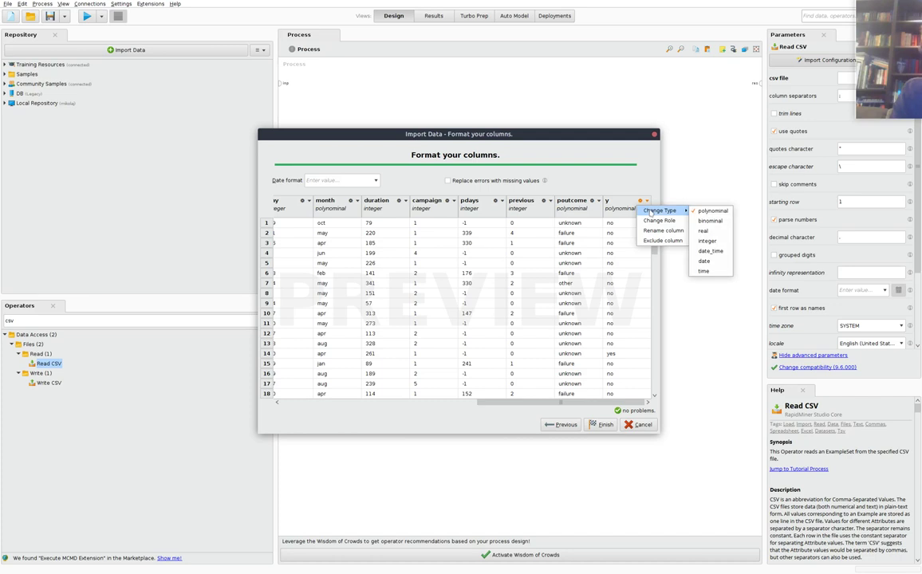
{"action": "left_click", "coordinate": [720, 225]}
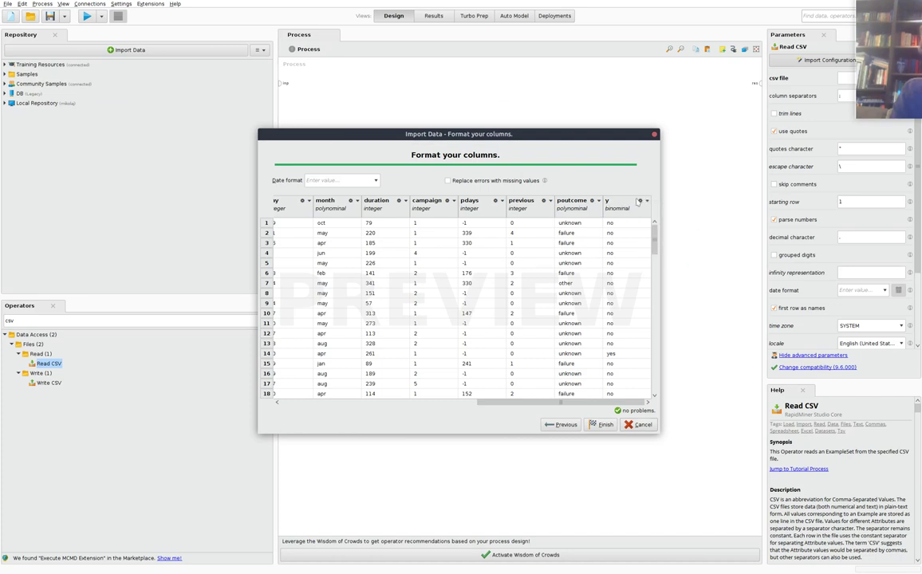
Step: Assign the label role to column y and finish the import configuration
{"action": "left_click", "coordinate": [643, 202]}
{"action": "left_click", "coordinate": [663, 216]}
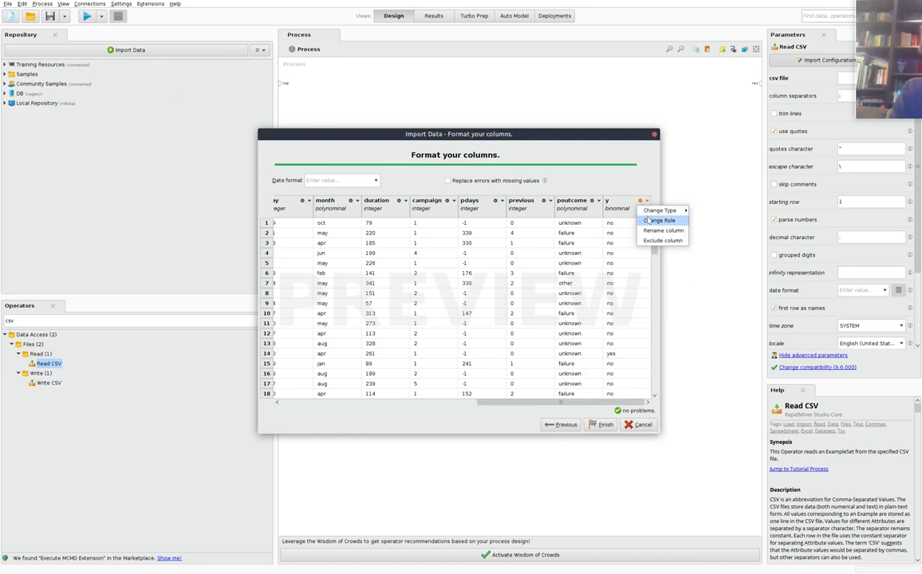
{"action": "left_click", "coordinate": [557, 288]}
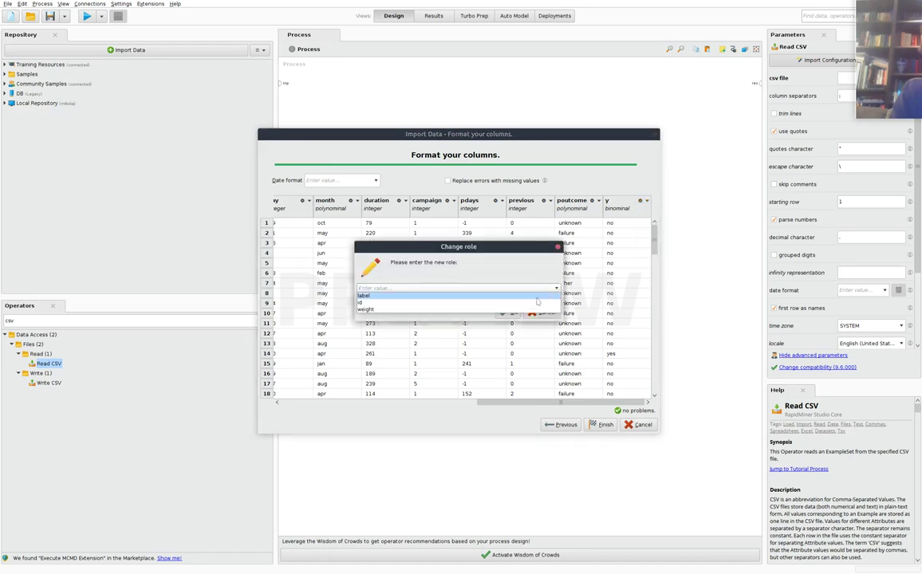
{"action": "left_click", "coordinate": [494, 298]}
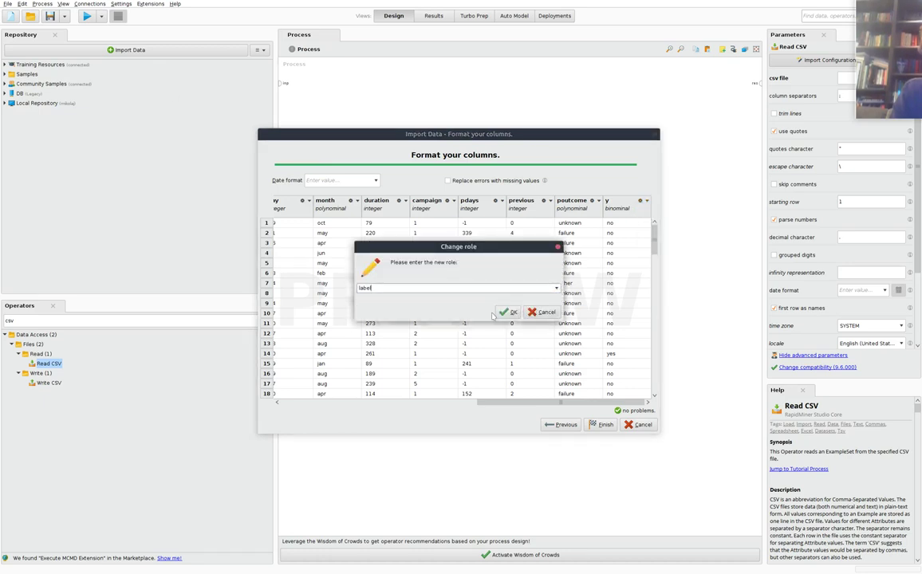
{"action": "left_click", "coordinate": [509, 312]}
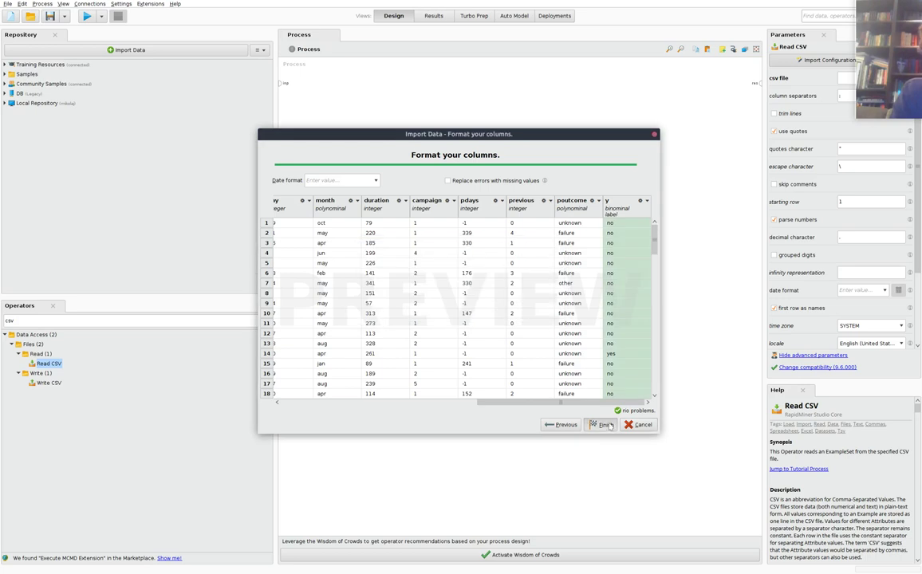
{"action": "left_click", "coordinate": [604, 424]}
Step: Connect the Read CSV output to the process result port and run the process
{"action": "left_click", "coordinate": [385, 206]}
{"action": "left_click", "coordinate": [760, 84]}
{"action": "left_click", "coordinate": [86, 16]}
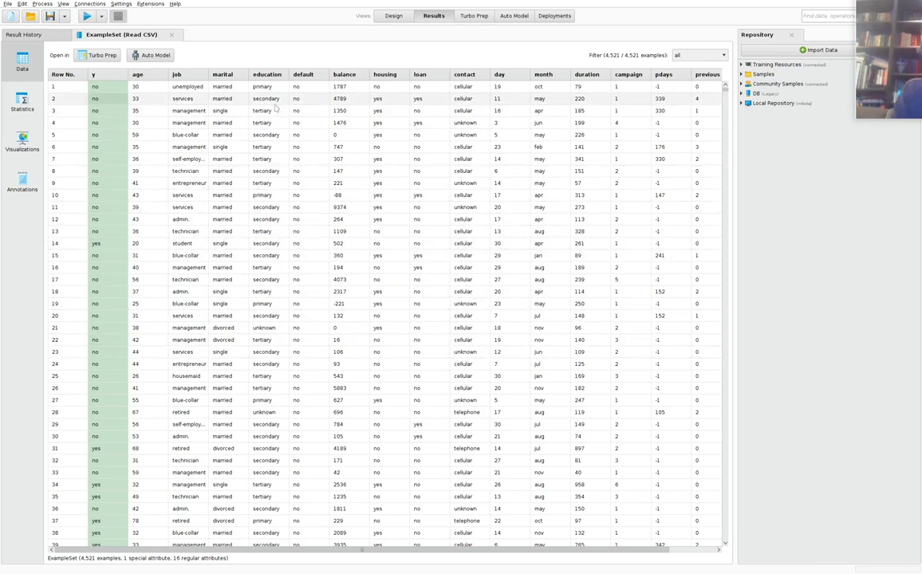
Step: Return to the process design and insert a Nominal to Numerical operator between Read CSV and the result port
{"action": "left_click", "coordinate": [391, 17]}
{"action": "double_click", "coordinate": [165, 321]}
{"action": "type", "text": "no"}
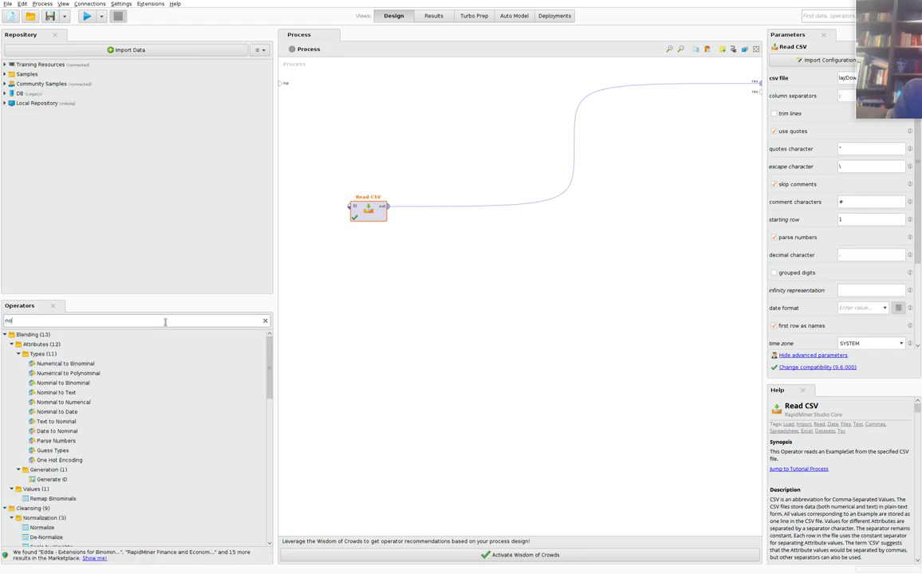
{"action": "type", "text": "minal "}
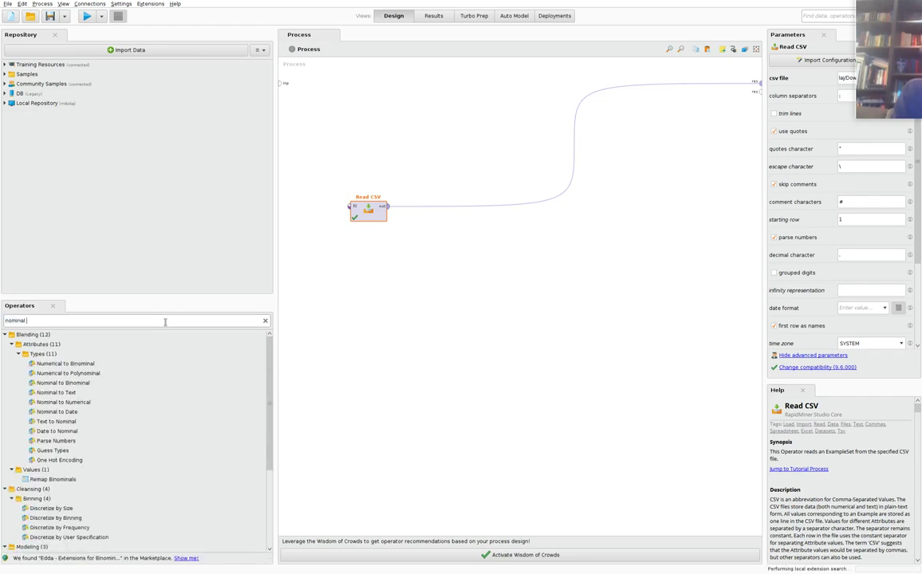
{"action": "type", "text": "to n"}
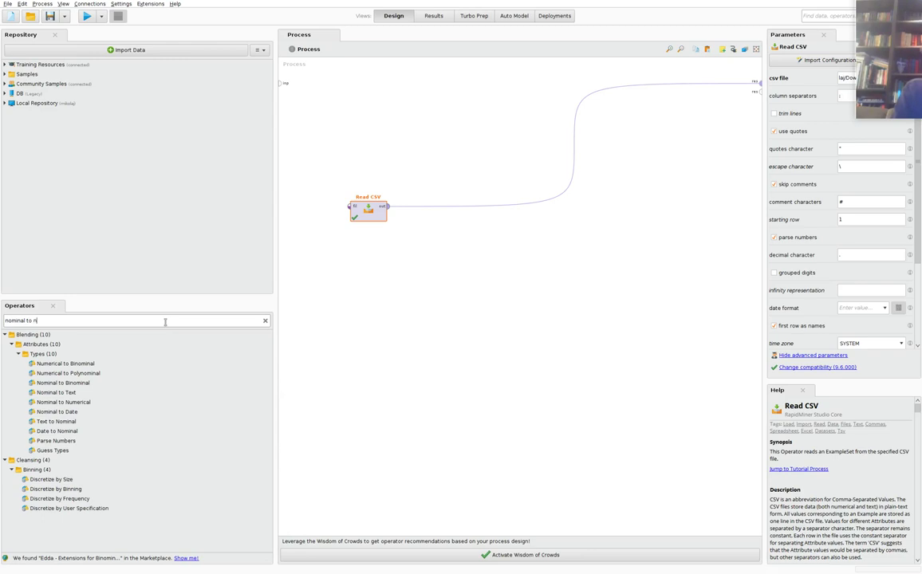
{"action": "type", "text": "umer"}
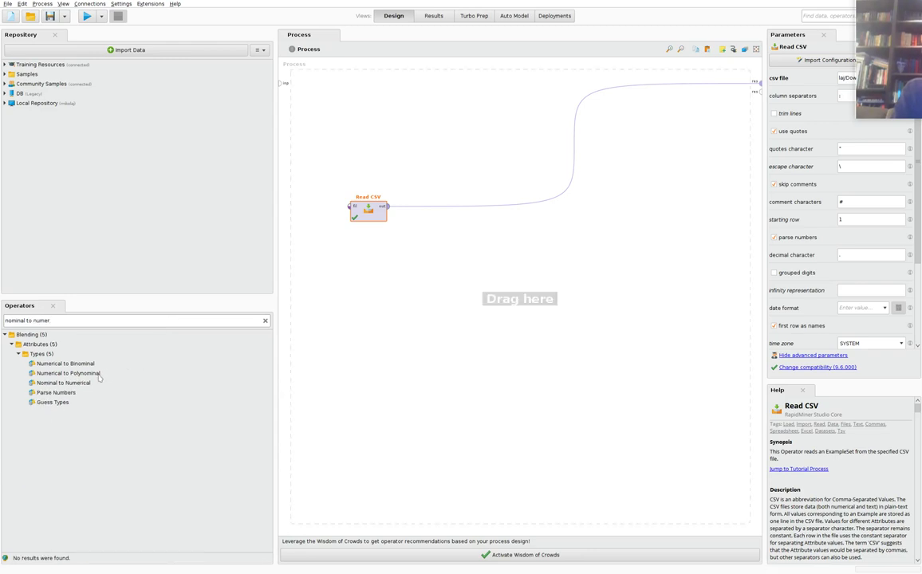
{"action": "left_click_drag", "start_coordinate": [84, 387], "coordinate": [340, 293]}
{"action": "left_click_drag", "start_coordinate": [480, 217], "coordinate": [449, 209]}
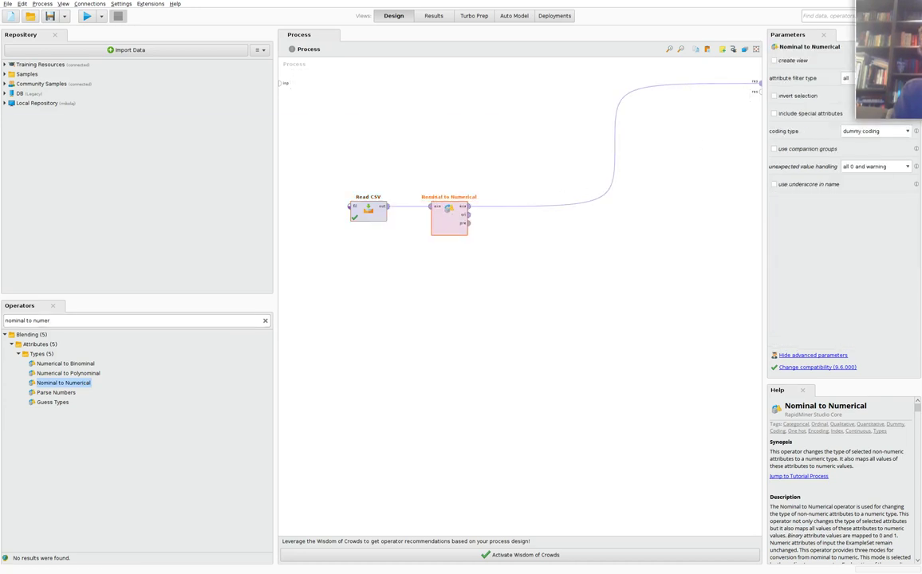
Step: Set the Nominal to Numerical coding type to unique integers and run the process
{"action": "left_click", "coordinate": [884, 131]}
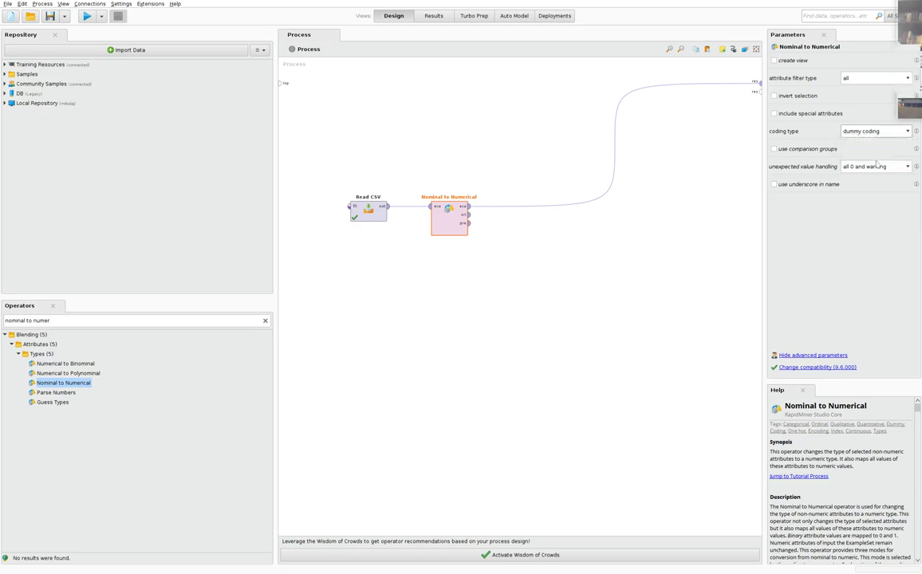
{"action": "left_click", "coordinate": [871, 157]}
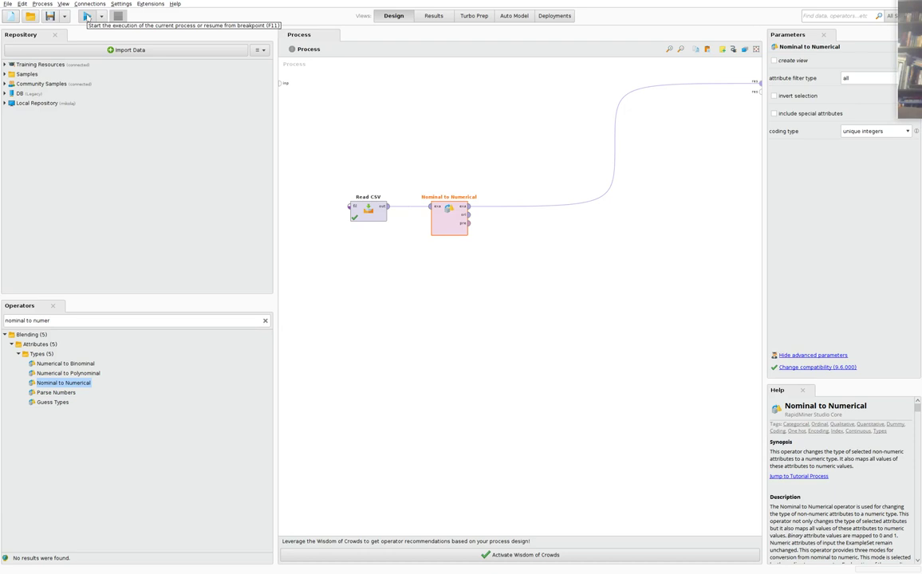
{"action": "left_click", "coordinate": [86, 15]}
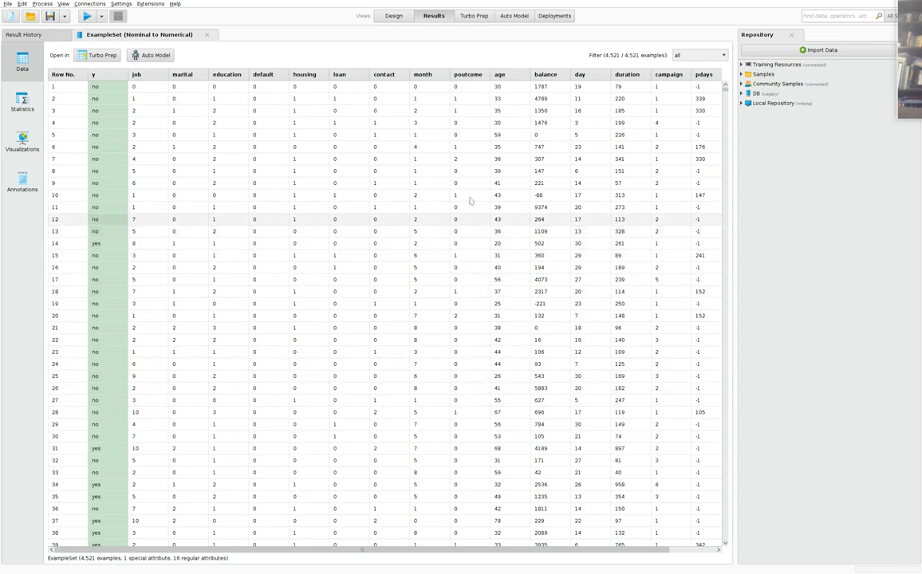
Step: Return to the process design, add a Split Validation operator after Nominal to Numerical, and open its subprocesses
{"action": "left_click", "coordinate": [390, 18]}
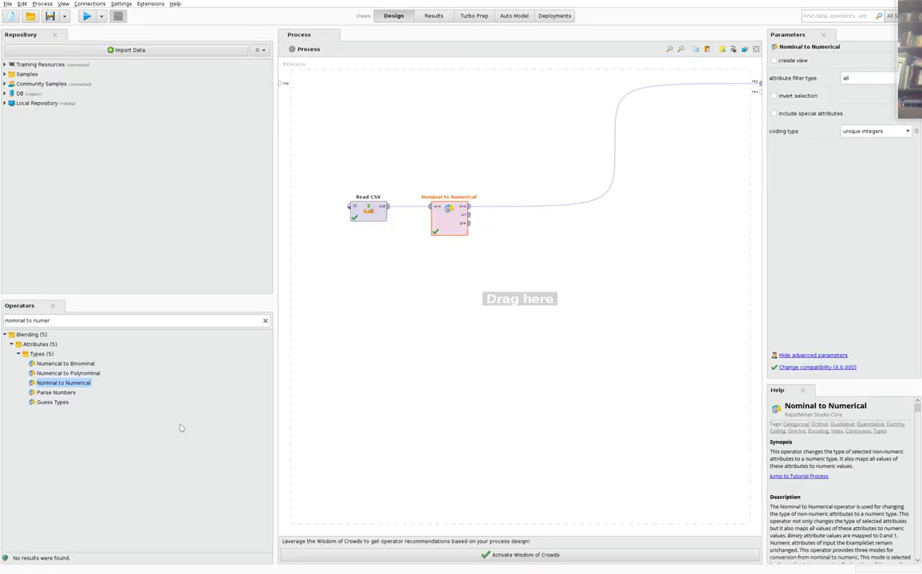
{"action": "left_click", "coordinate": [139, 319]}
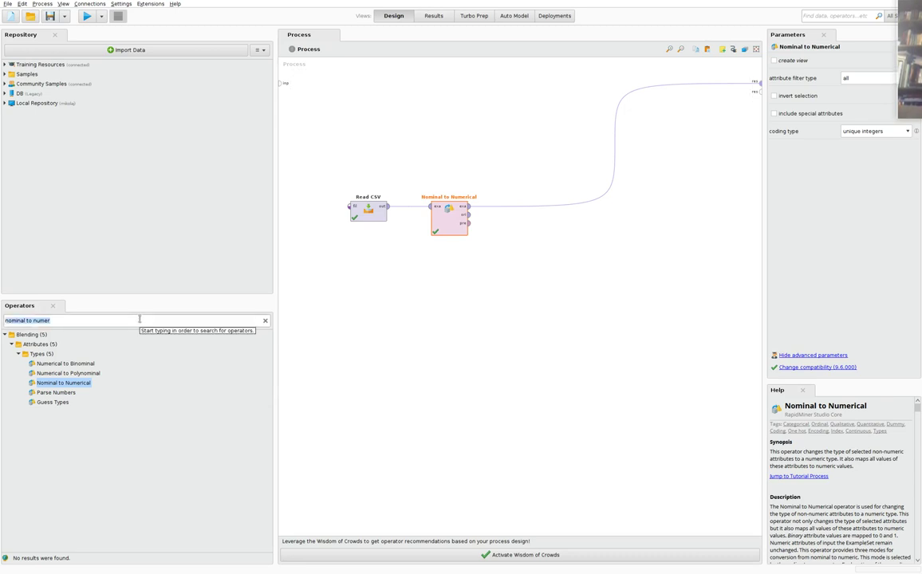
{"action": "type", "text": "split val"}
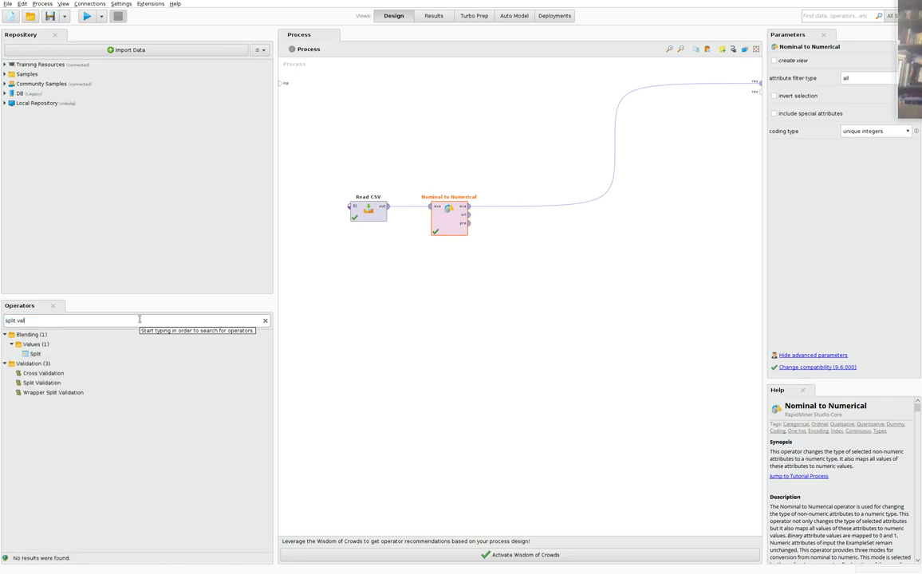
{"action": "left_click_drag", "start_coordinate": [107, 355], "coordinate": [95, 363]}
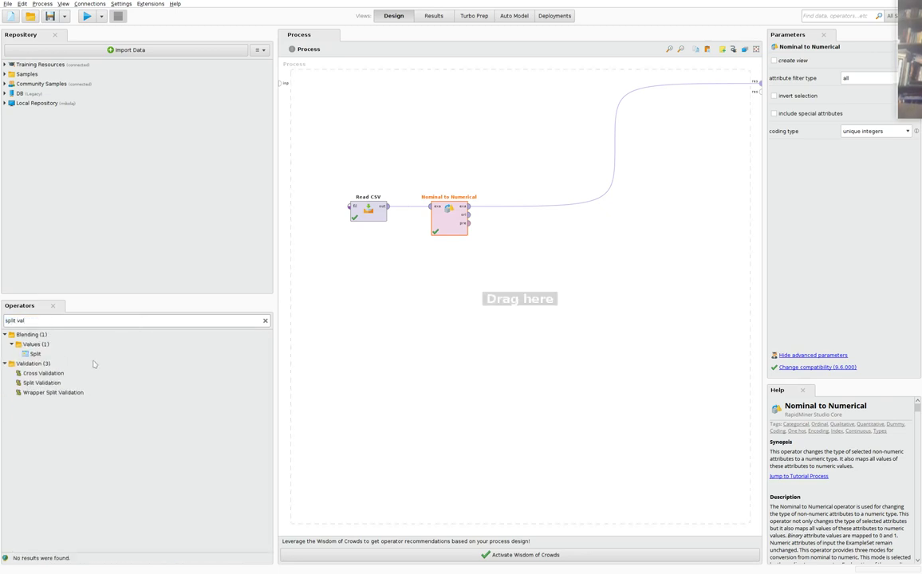
{"action": "left_click_drag", "start_coordinate": [54, 386], "coordinate": [532, 216]}
{"action": "double_click", "coordinate": [531, 216]}
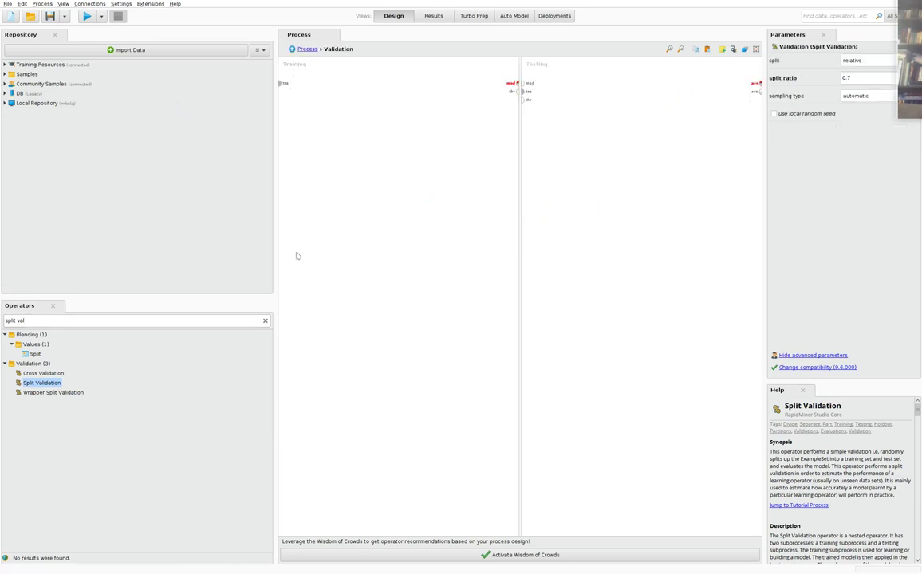
Step: Add a Support Vector Machine operator to the Training subprocess of the validation
{"action": "triple_click", "coordinate": [154, 319]}
{"action": "type", "text": "suppor"}
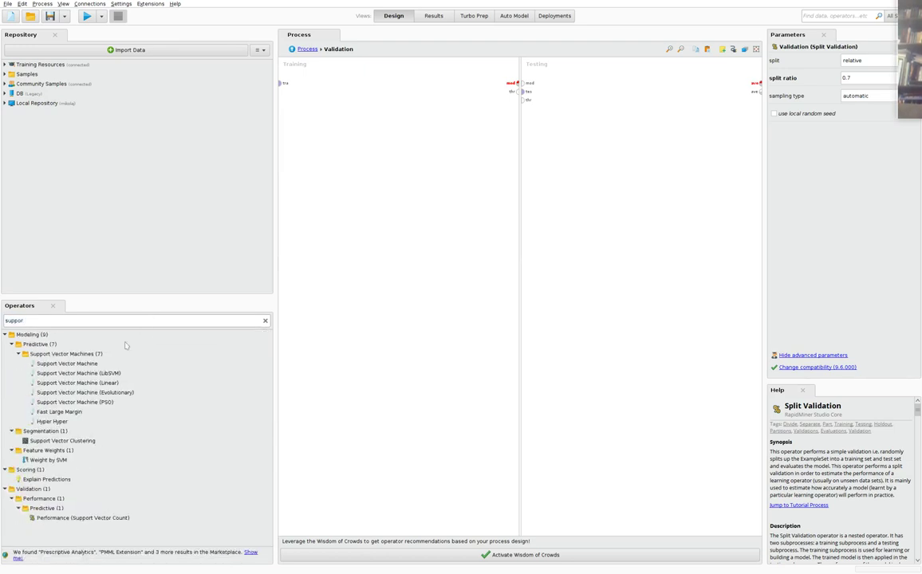
{"action": "left_click_drag", "start_coordinate": [95, 363], "coordinate": [391, 116]}
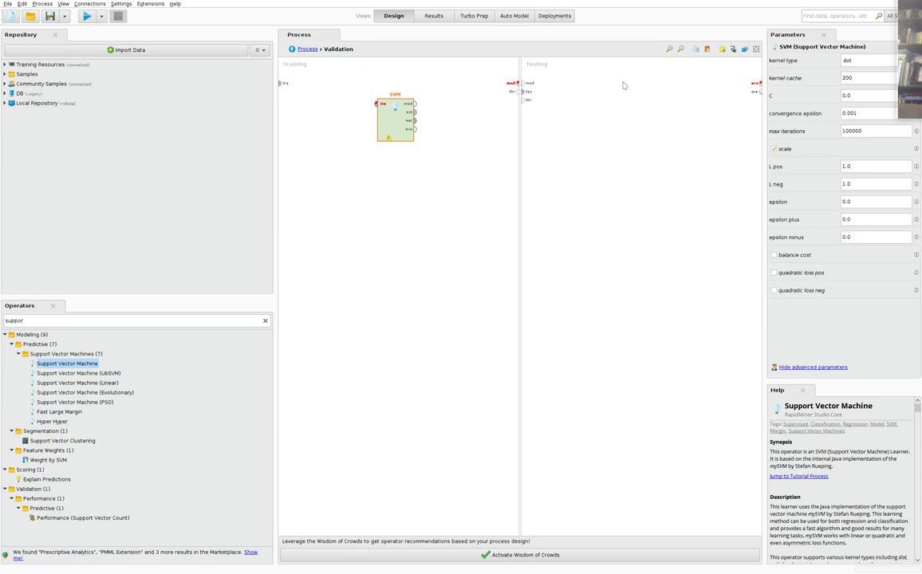
Step: Auto-wire the validation subprocesses, remove the SVM weights and Testing pass-through connections, and align the SVM with the training ports
{"action": "left_click", "coordinate": [732, 50]}
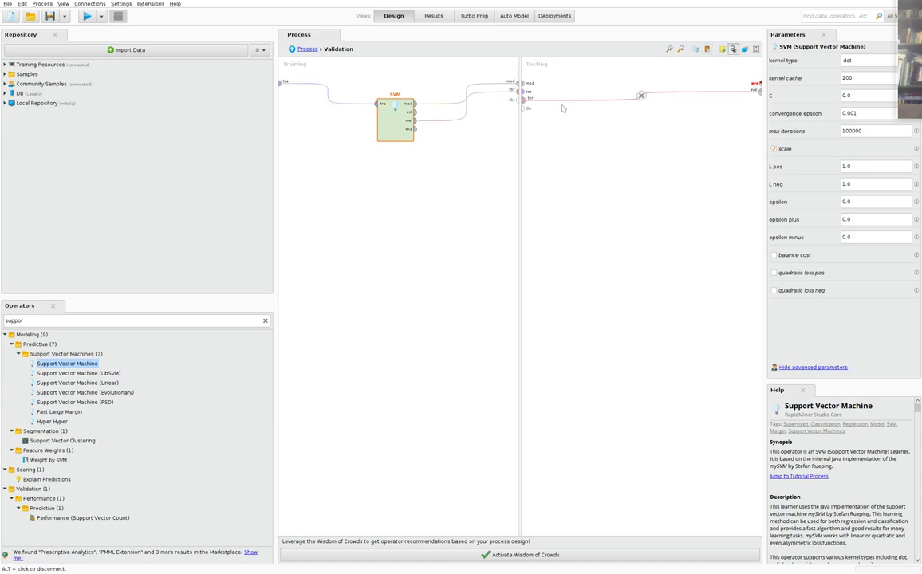
{"action": "left_click", "coordinate": [465, 107]}
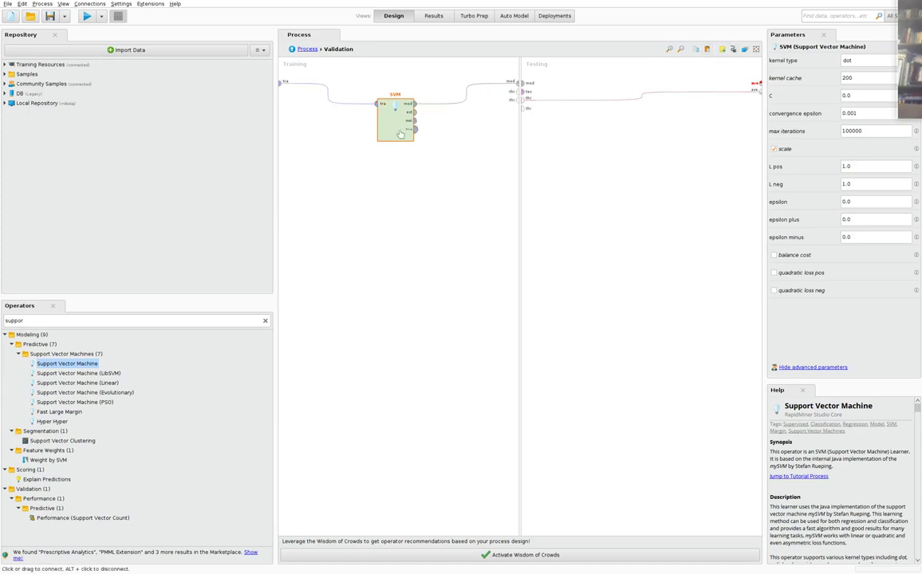
{"action": "left_click_drag", "start_coordinate": [389, 137], "coordinate": [388, 115]}
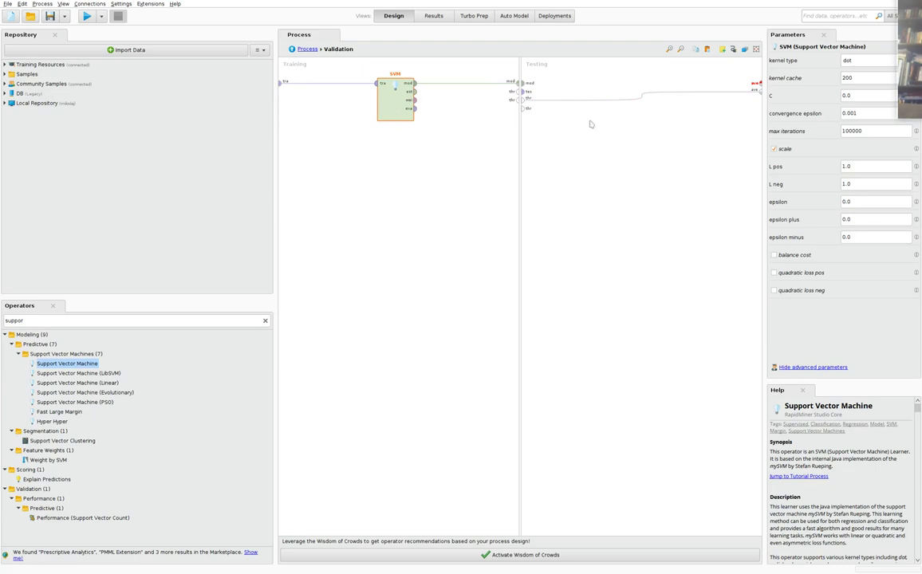
{"action": "left_click", "coordinate": [641, 94]}
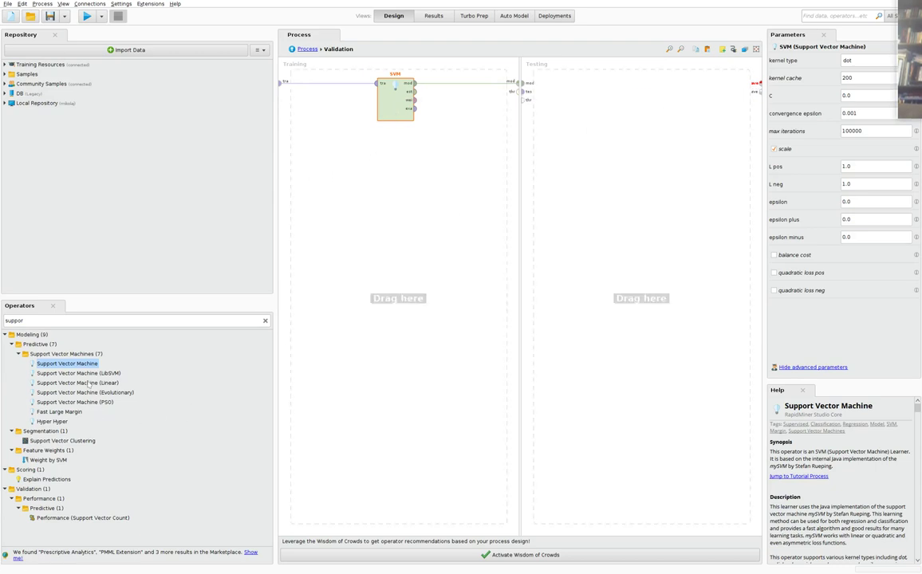
Step: Find the Apply Model operator by searching for "apply mod" and add it to the Testing subprocess
{"action": "double_click", "coordinate": [104, 320]}
{"action": "type", "text": "appl"}
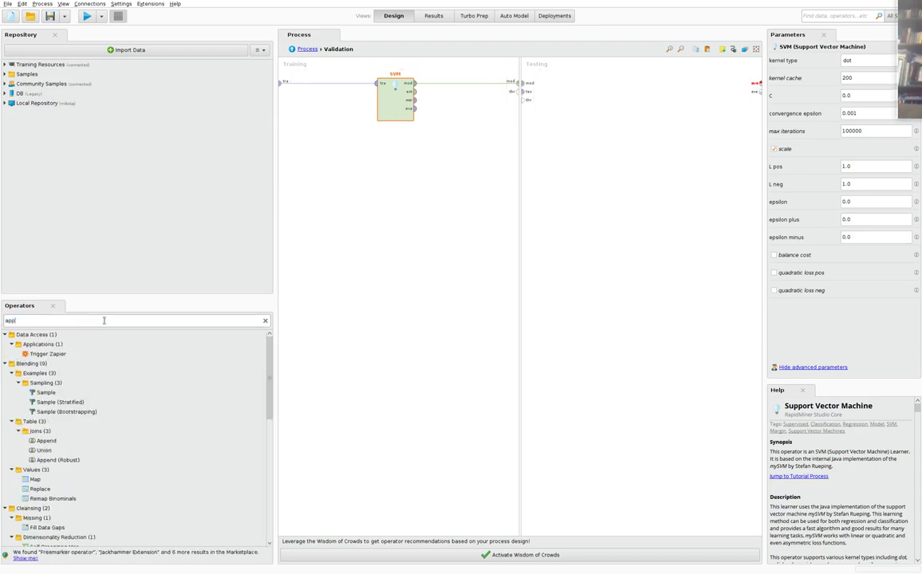
{"action": "type", "text": "y mod"}
{"action": "left_click_drag", "start_coordinate": [50, 384], "coordinate": [642, 91]}
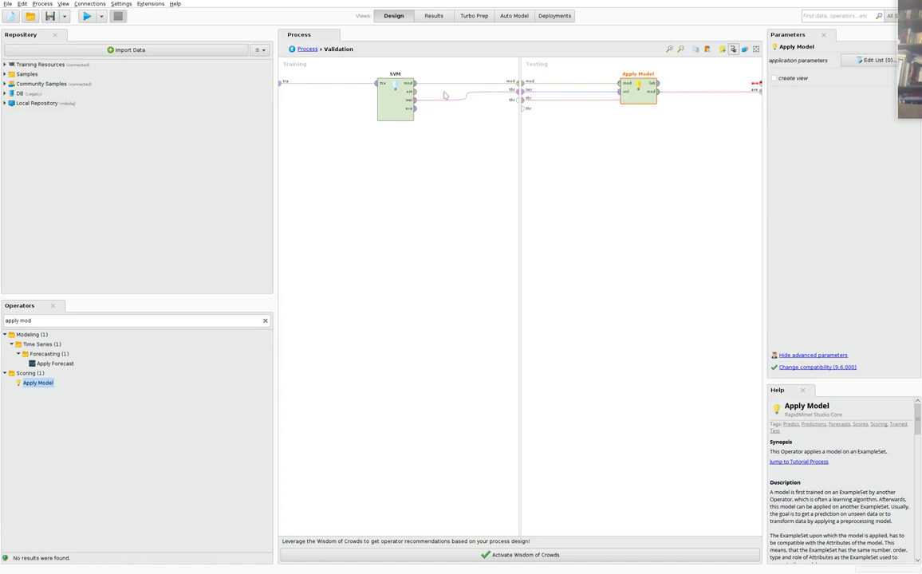
Step: Disconnect the SVM weights output and the Testing pass-through to the averagable port, and move Apply Model closer to the Testing input ports
{"action": "left_click", "coordinate": [469, 93]}
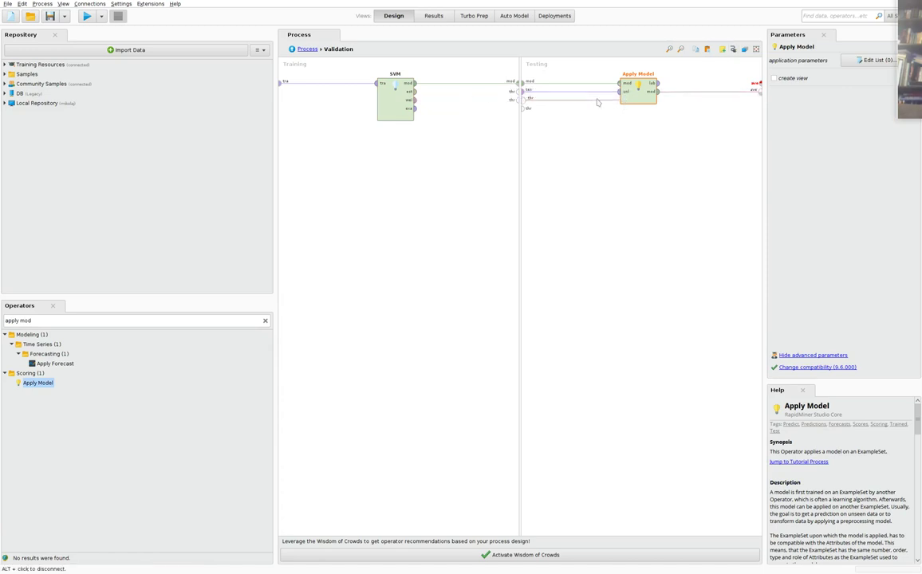
{"action": "left_click_drag", "start_coordinate": [763, 104], "coordinate": [778, 128]}
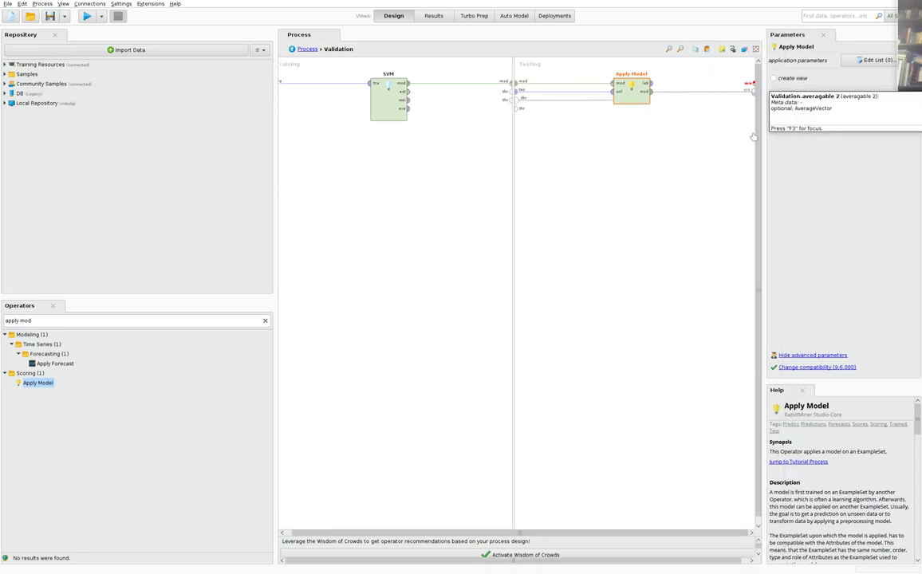
{"action": "left_click_drag", "start_coordinate": [635, 89], "coordinate": [636, 171]}
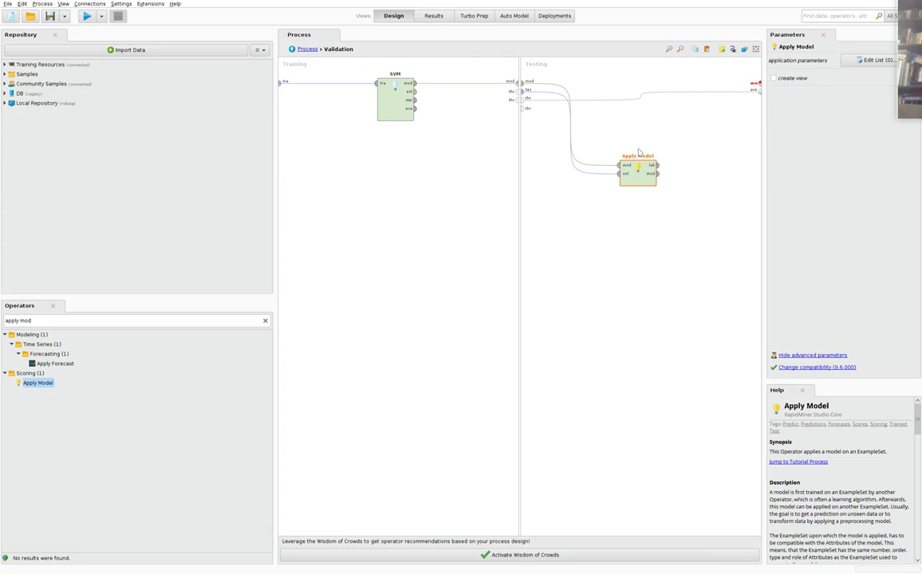
{"action": "left_click", "coordinate": [642, 96]}
{"action": "key", "text": "Delete"}
{"action": "left_click_drag", "start_coordinate": [628, 155], "coordinate": [574, 74]}
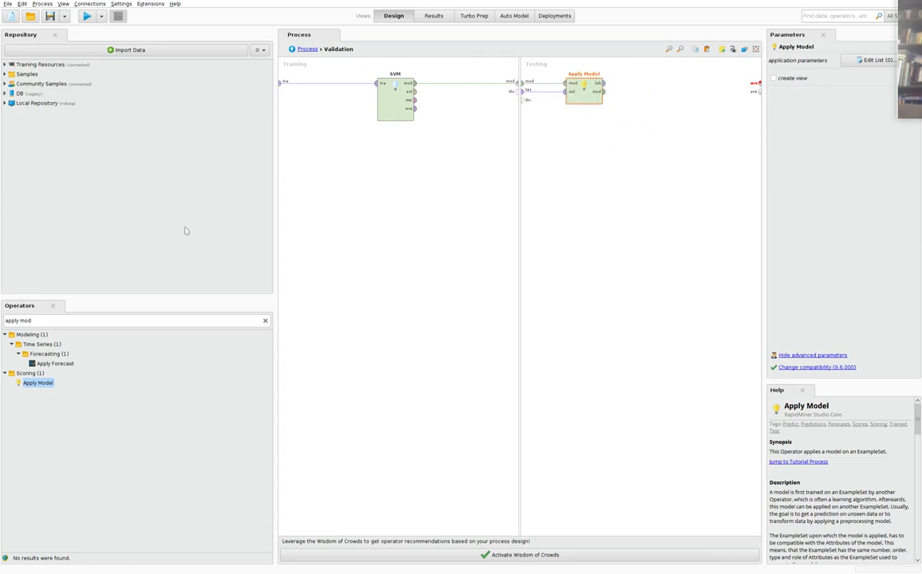
Step: Search the operators for "performan" and place Performance (Classification) after Apply Model in the Testing subprocess
{"action": "left_click", "coordinate": [81, 320]}
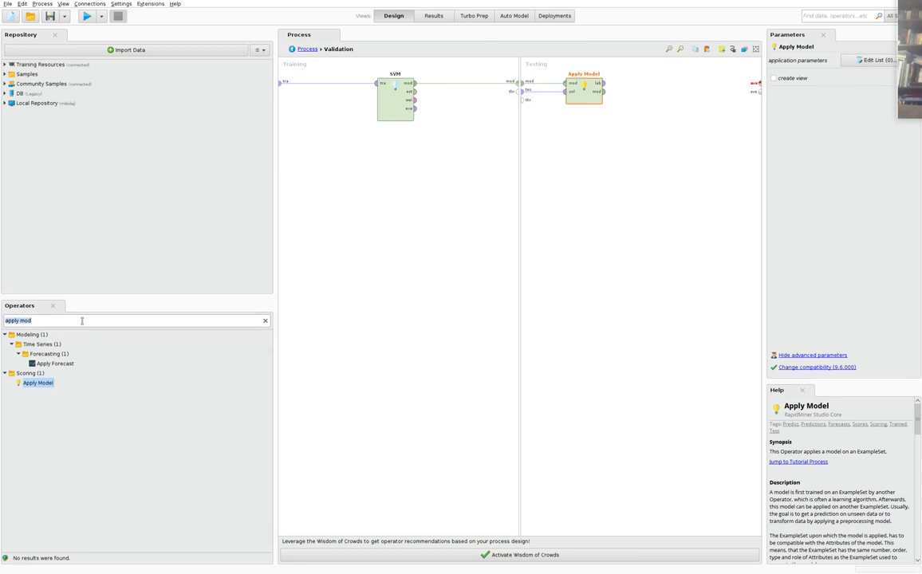
{"action": "type", "text": "performan"}
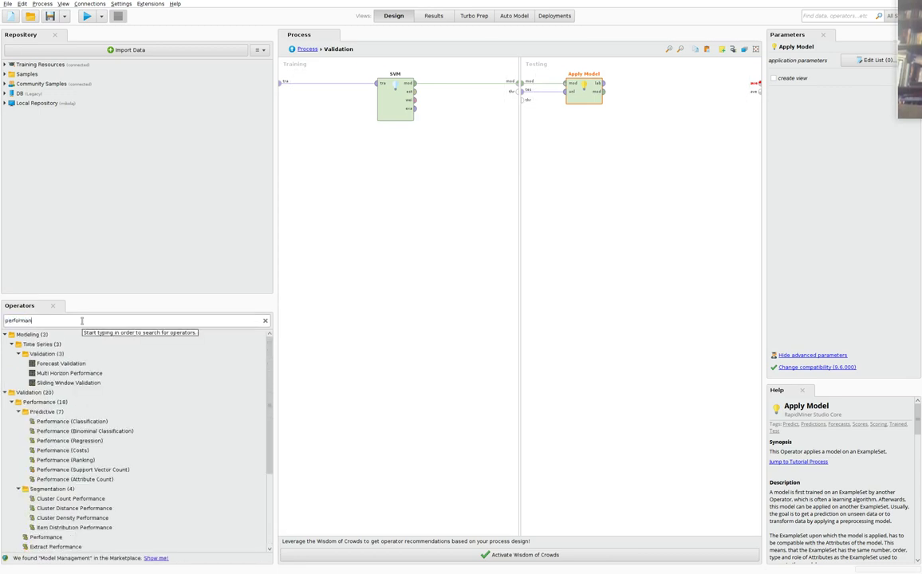
{"action": "left_click", "coordinate": [70, 421]}
{"action": "left_click_drag", "start_coordinate": [71, 421], "coordinate": [664, 89]}
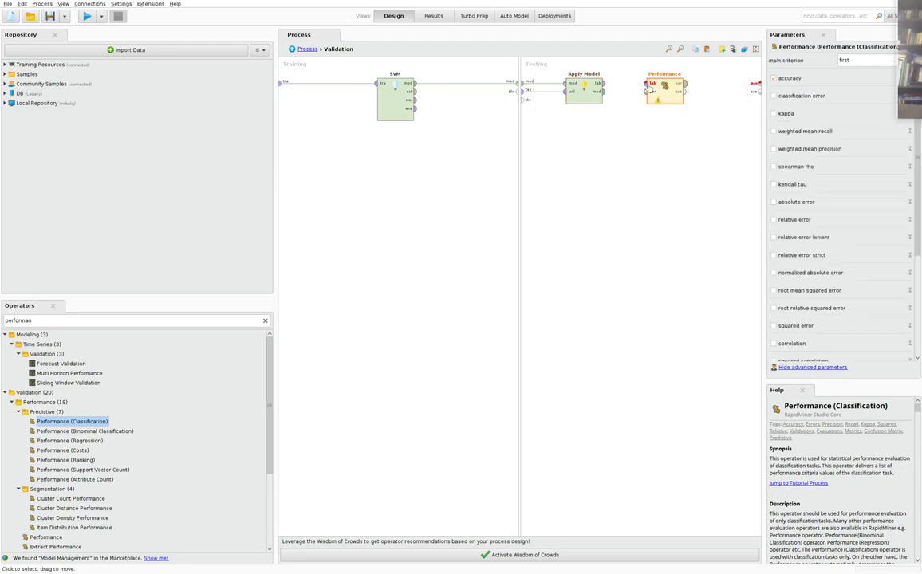
Step: Connect Apply Model's labelled data to Performance, and the performance output to the first averagable port of the Testing subprocess
{"action": "left_click", "coordinate": [604, 83]}
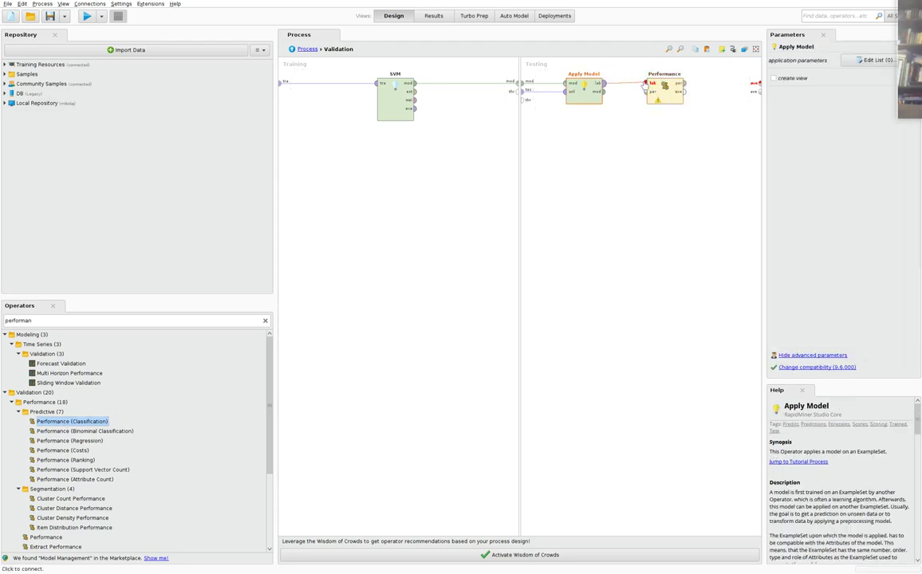
{"action": "left_click", "coordinate": [647, 83]}
{"action": "left_click", "coordinate": [684, 83]}
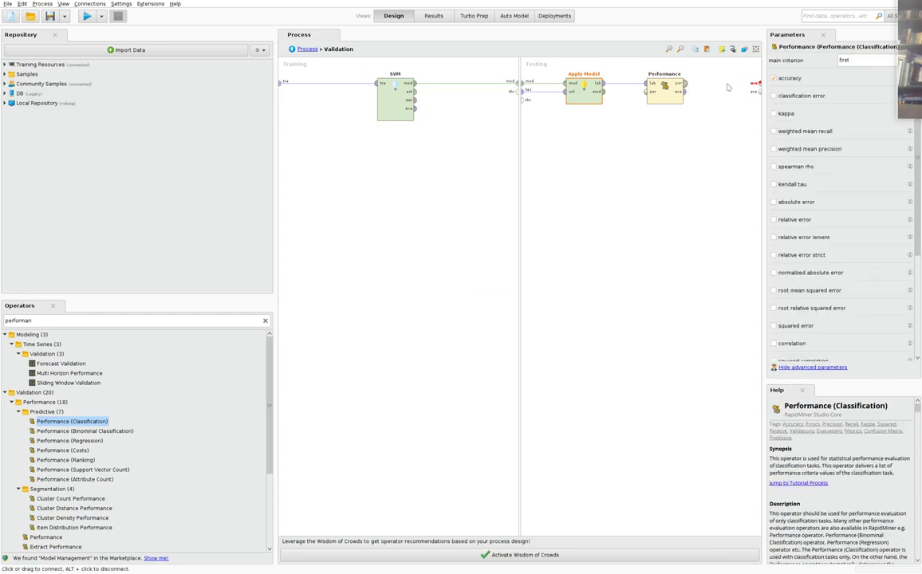
{"action": "left_click", "coordinate": [756, 83]}
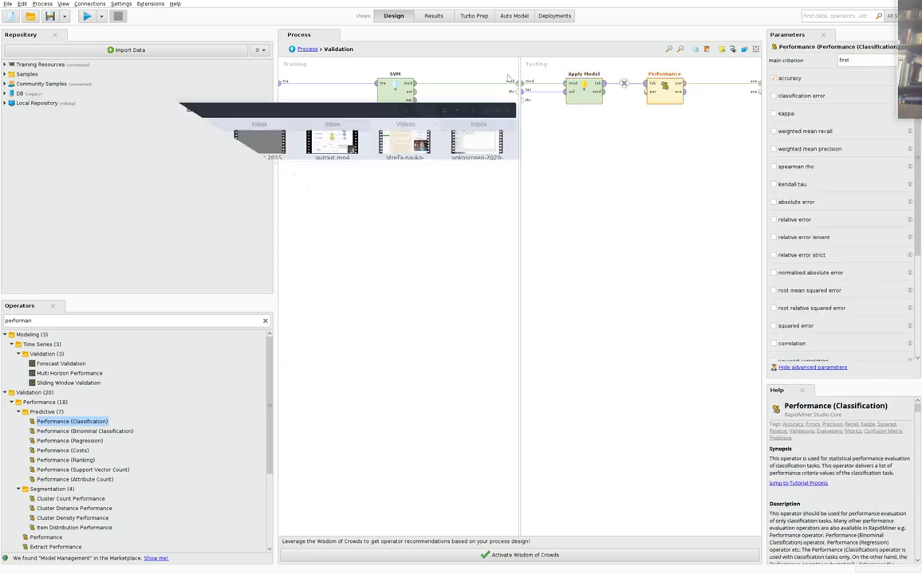
Step: Return to the main process, connect Validation's model and first averagable outputs to the free result ports, and run the process
{"action": "left_click", "coordinate": [292, 49]}
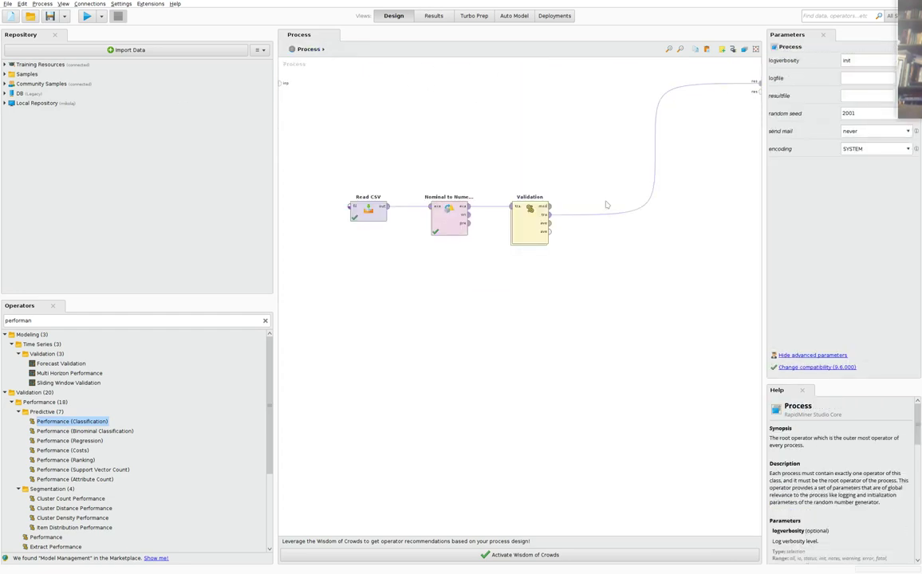
{"action": "left_click", "coordinate": [549, 206]}
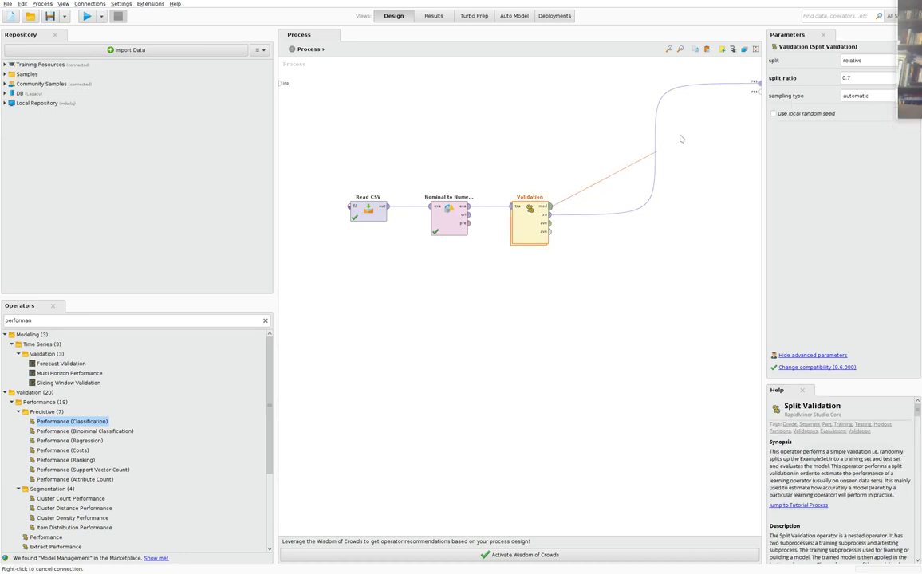
{"action": "left_click", "coordinate": [756, 90]}
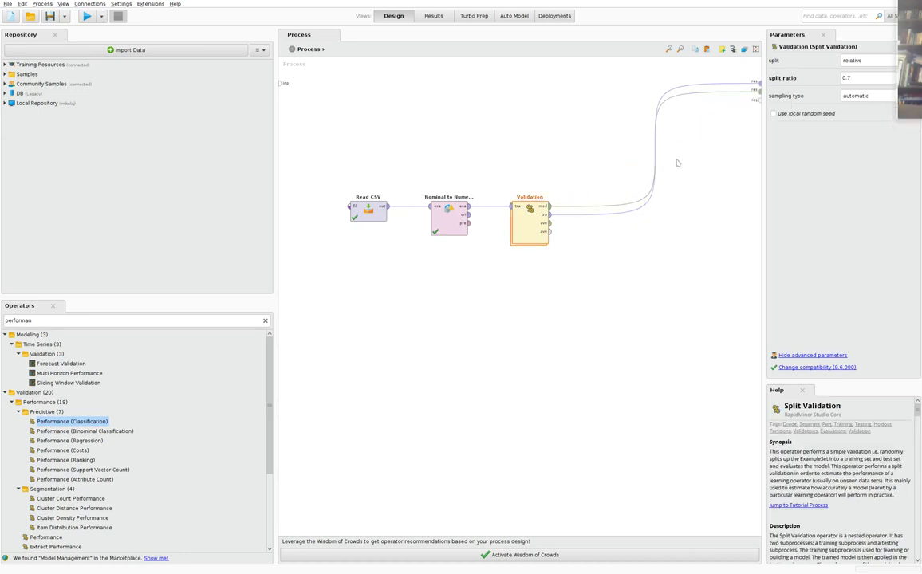
{"action": "left_click", "coordinate": [549, 229]}
{"action": "left_click", "coordinate": [757, 100]}
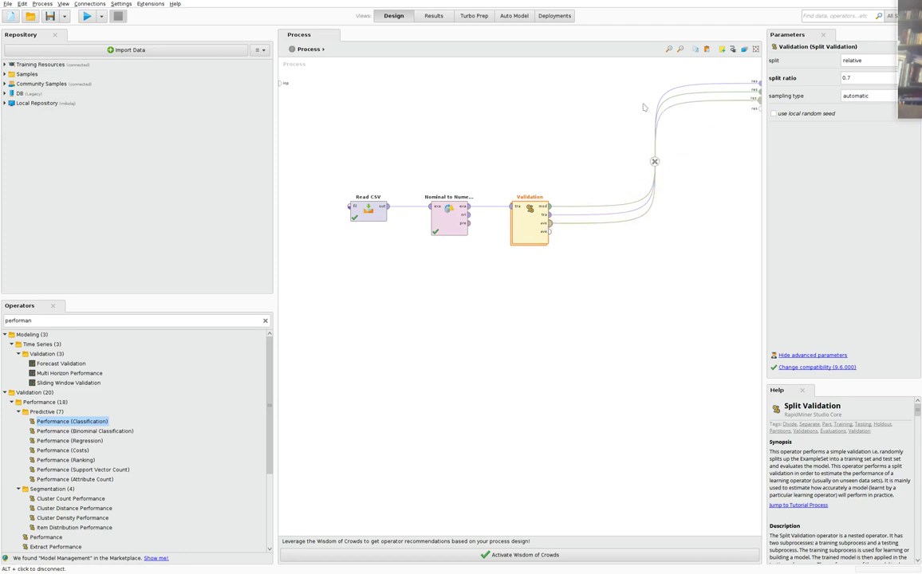
{"action": "left_click", "coordinate": [89, 18]}
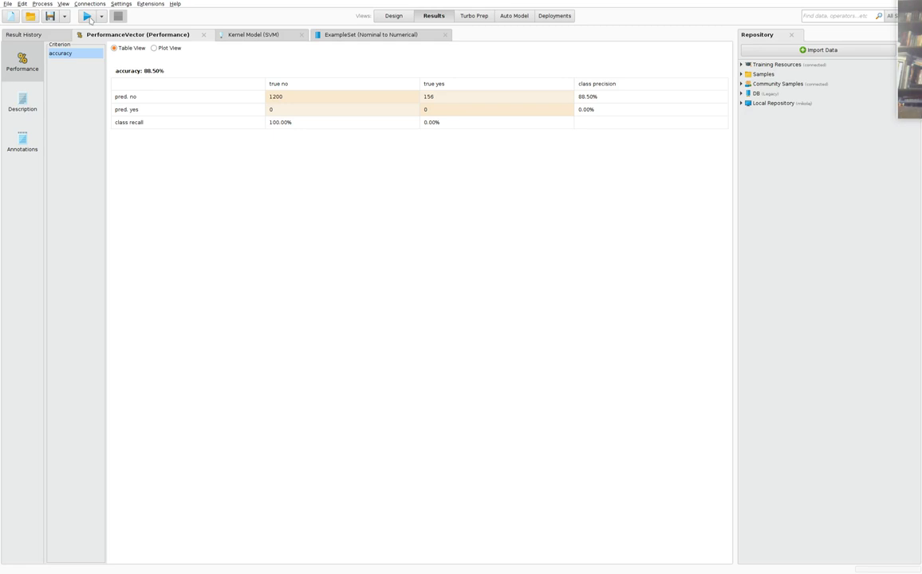
Step: Examine the confusion matrix, the kernel model's description, weight and support vector charts, and the converted example set
{"action": "left_click", "coordinate": [287, 99]}
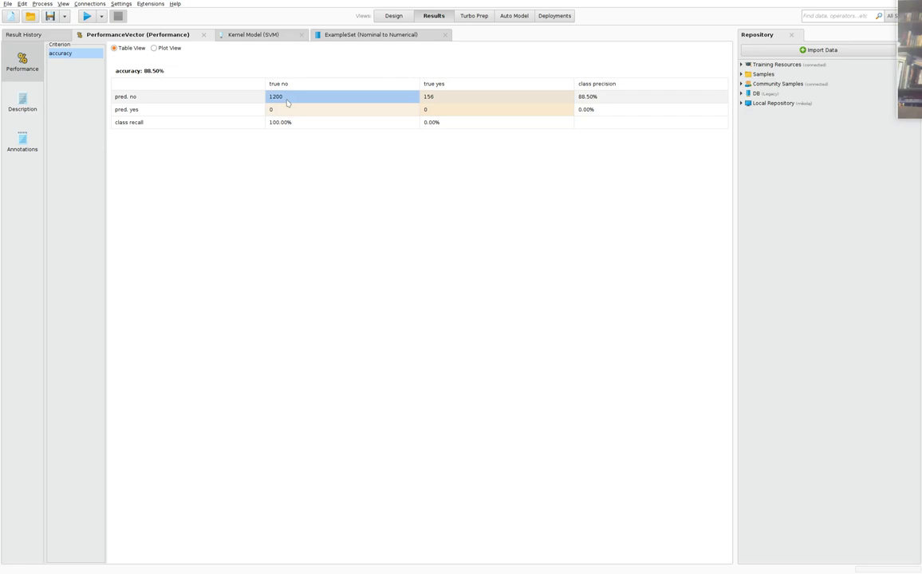
{"action": "left_click", "coordinate": [276, 38]}
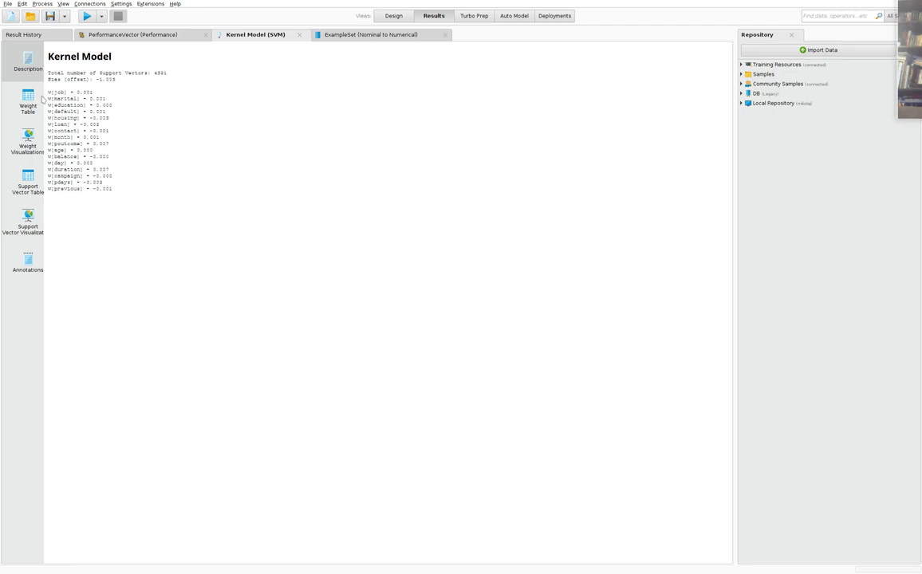
{"action": "left_click", "coordinate": [34, 142]}
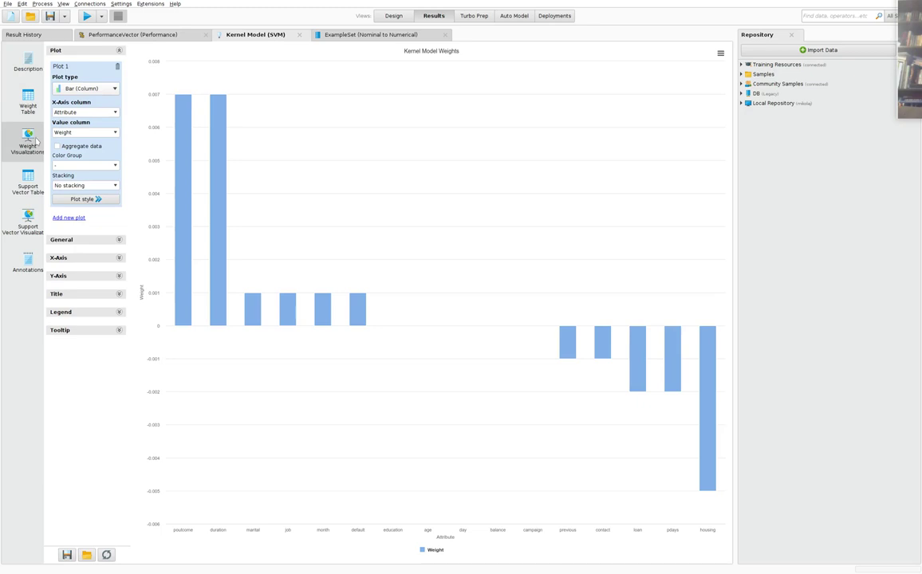
{"action": "left_click", "coordinate": [32, 229]}
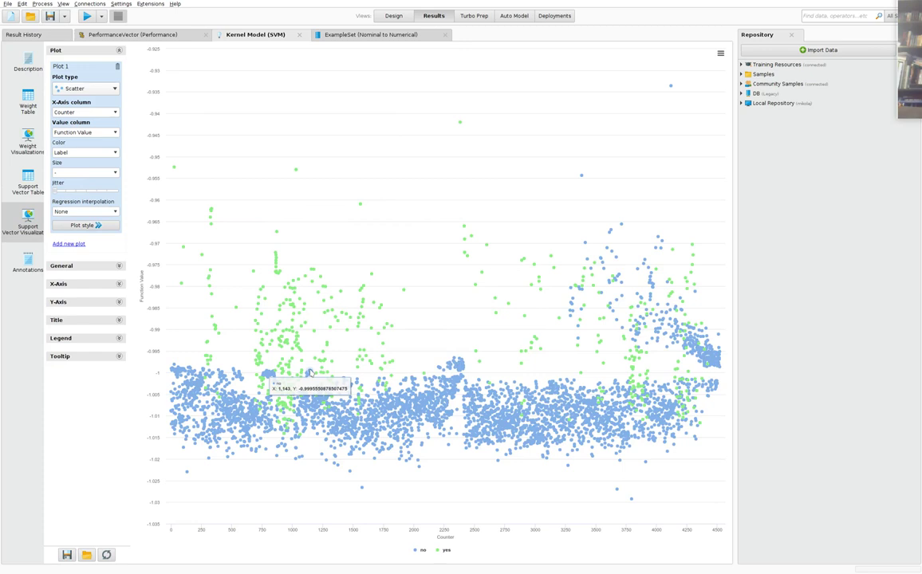
{"action": "left_click", "coordinate": [370, 35]}
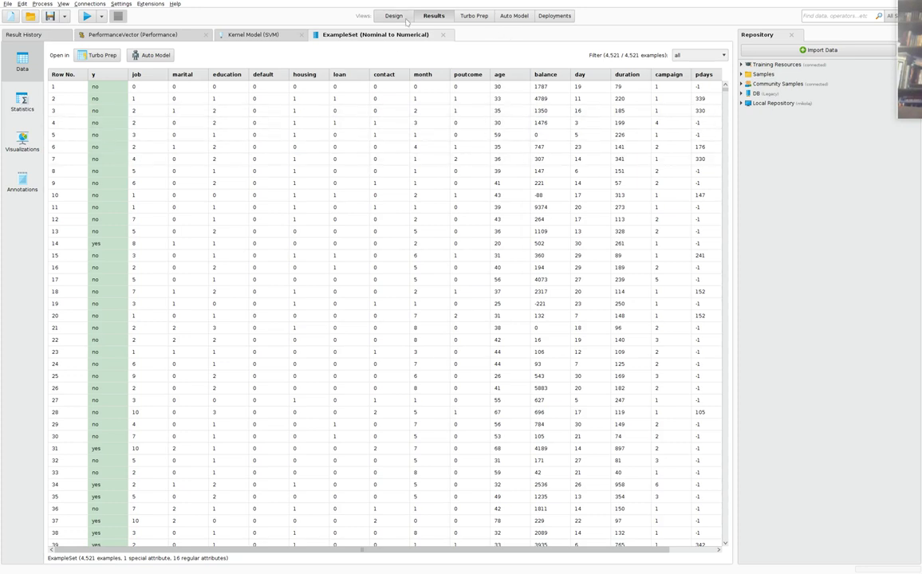
Step: Inside the Validation operator, set the SVM's kernel type to radial and C to 1, and rerun the process
{"action": "left_click", "coordinate": [403, 18]}
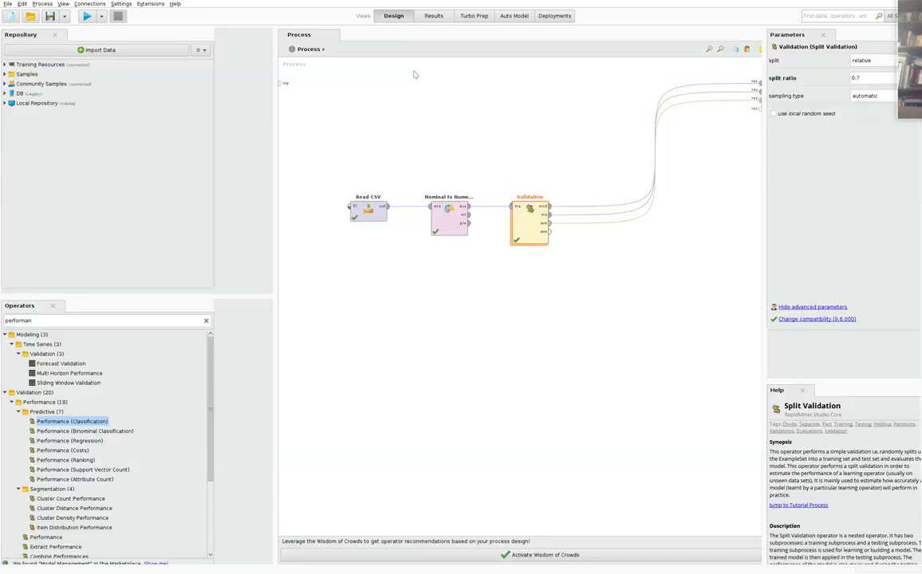
{"action": "double_click", "coordinate": [518, 228]}
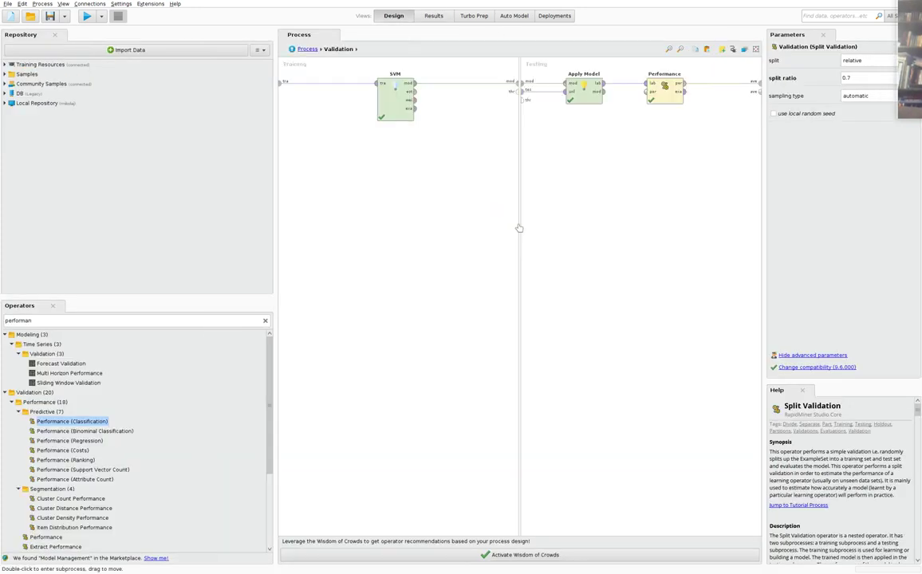
{"action": "left_click", "coordinate": [384, 100]}
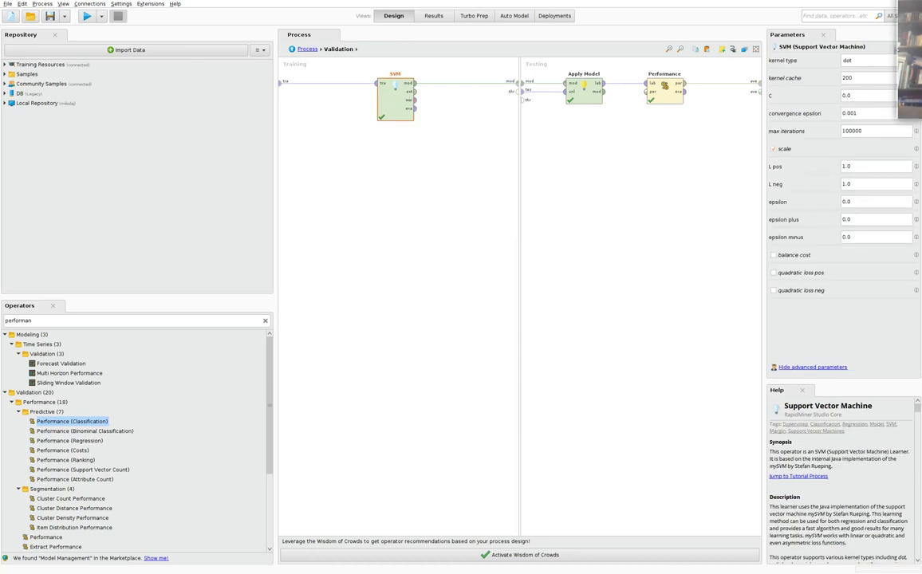
{"action": "left_click", "coordinate": [865, 63]}
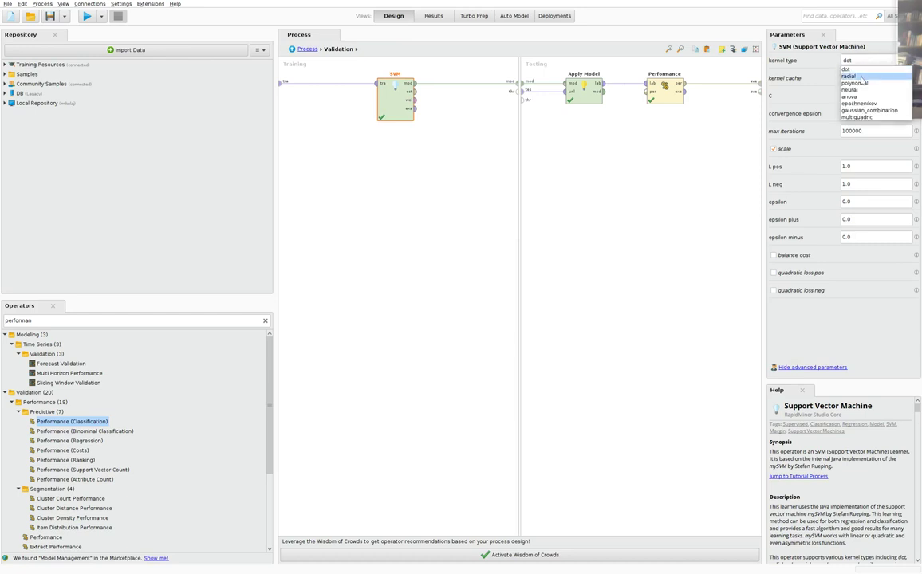
{"action": "left_click", "coordinate": [861, 76]}
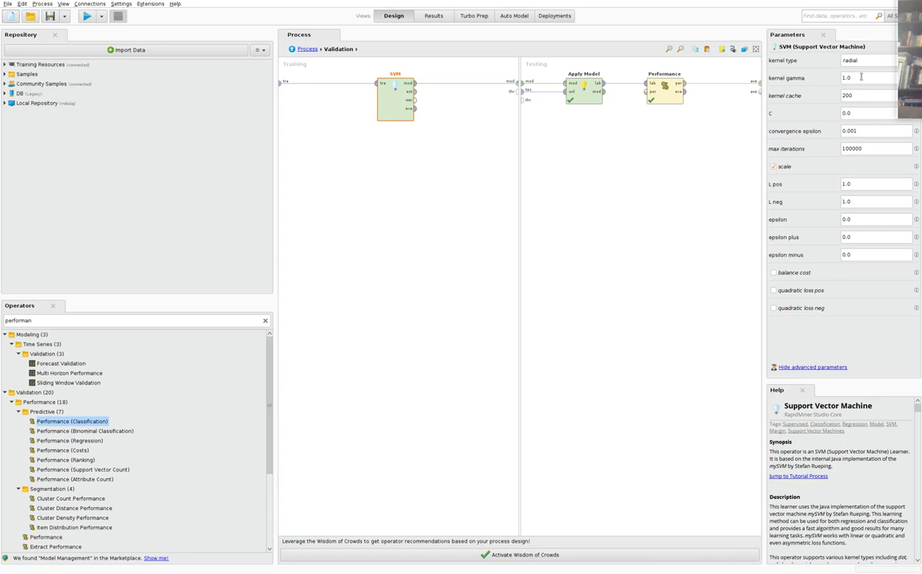
{"action": "left_click", "coordinate": [845, 112]}
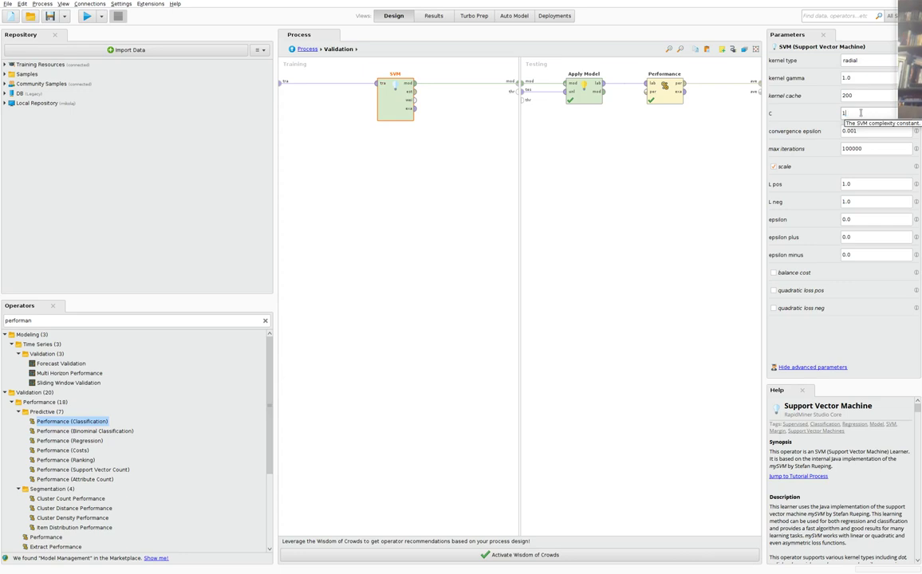
{"action": "type", "text": "1"}
{"action": "key", "text": "Tab"}
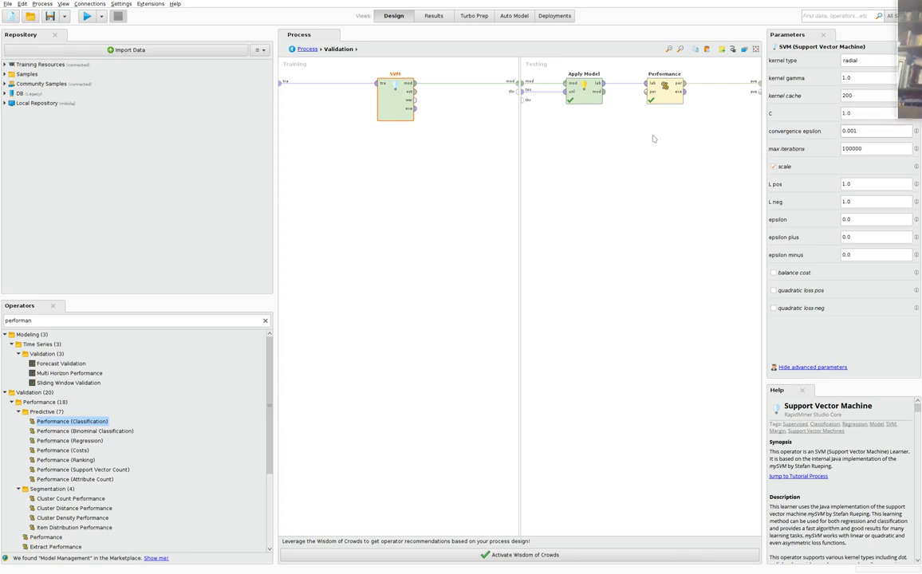
{"action": "left_click", "coordinate": [87, 17]}
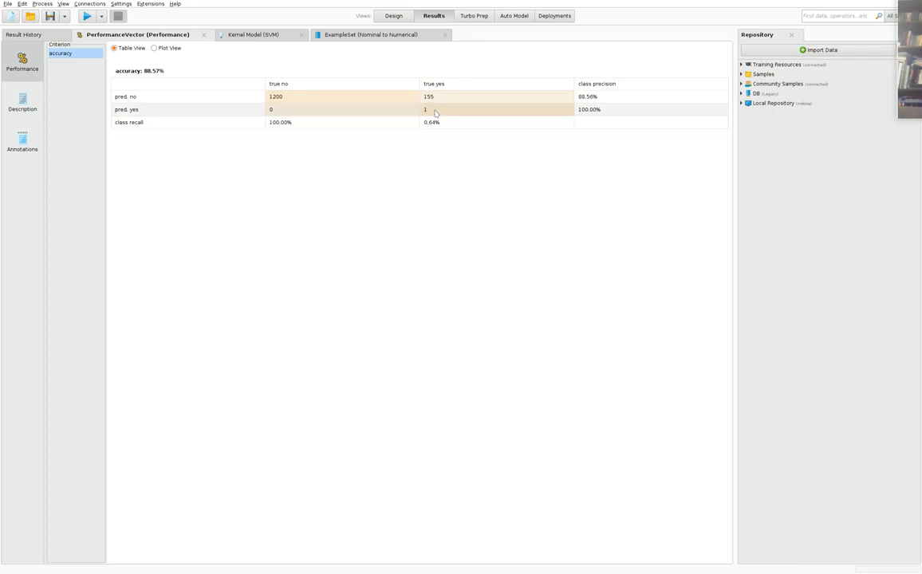
Step: Return to the SVM parameters, set L neg to 10.0 and the kernel type to polynomial, and rerun the process
{"action": "left_click", "coordinate": [391, 16]}
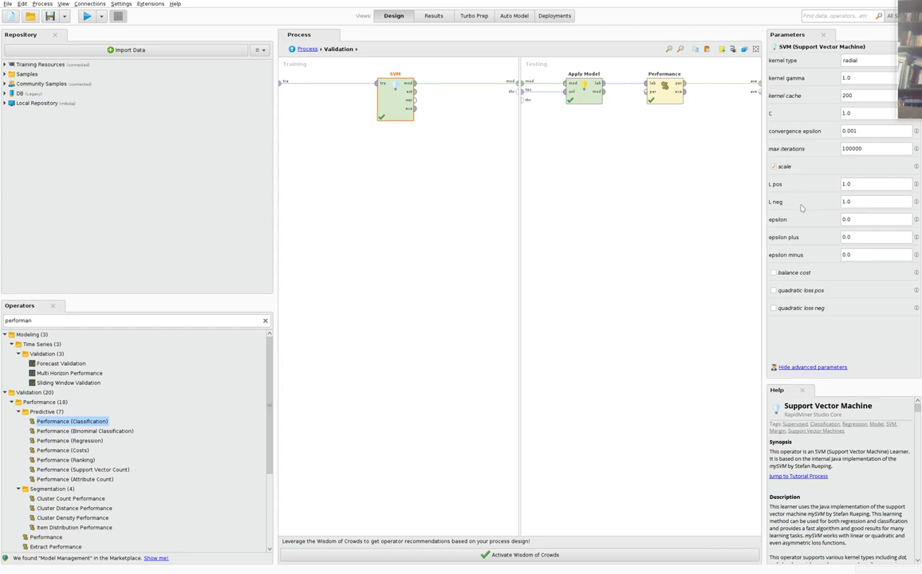
{"action": "left_click", "coordinate": [857, 203]}
{"action": "key", "text": "BackSpace"}
{"action": "type", "text": "0"}
{"action": "left_click", "coordinate": [873, 63]}
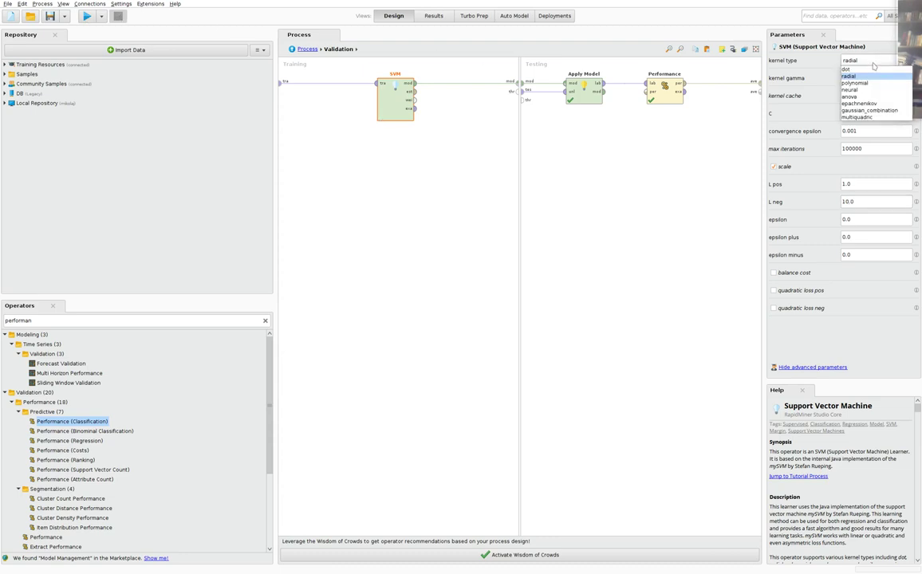
{"action": "left_click", "coordinate": [855, 83]}
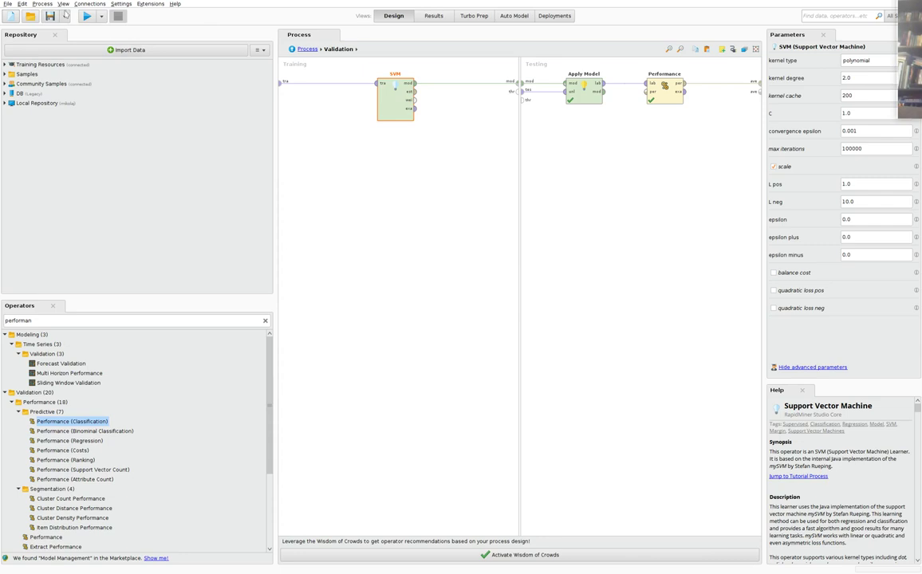
{"action": "left_click", "coordinate": [85, 16]}
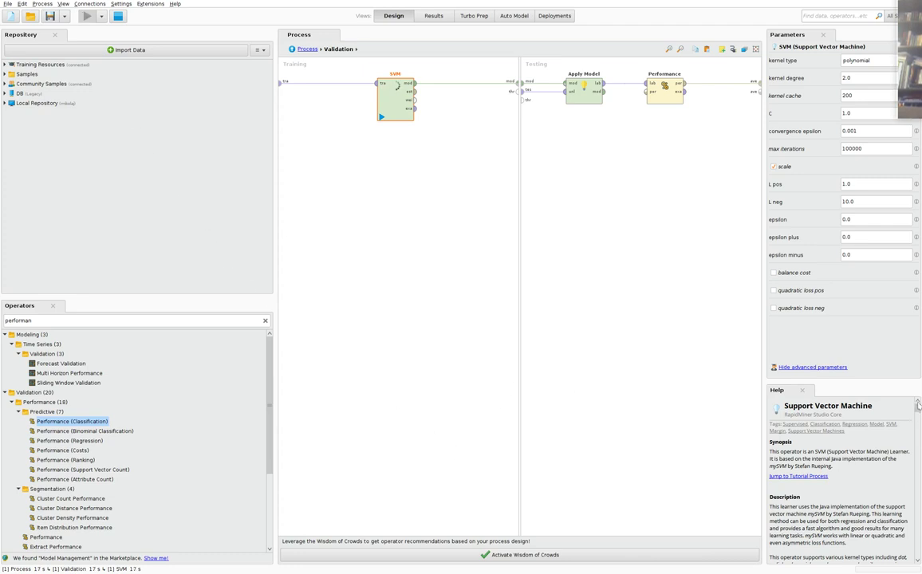
Step: Examine the true yes column of the confusion matrix from the polynomial kernel run
{"action": "scroll", "coordinate": [919, 412], "scroll_direction": "down", "scroll_amount": 3}
{"action": "left_click_drag", "start_coordinate": [919, 419], "coordinate": [904, 407]}
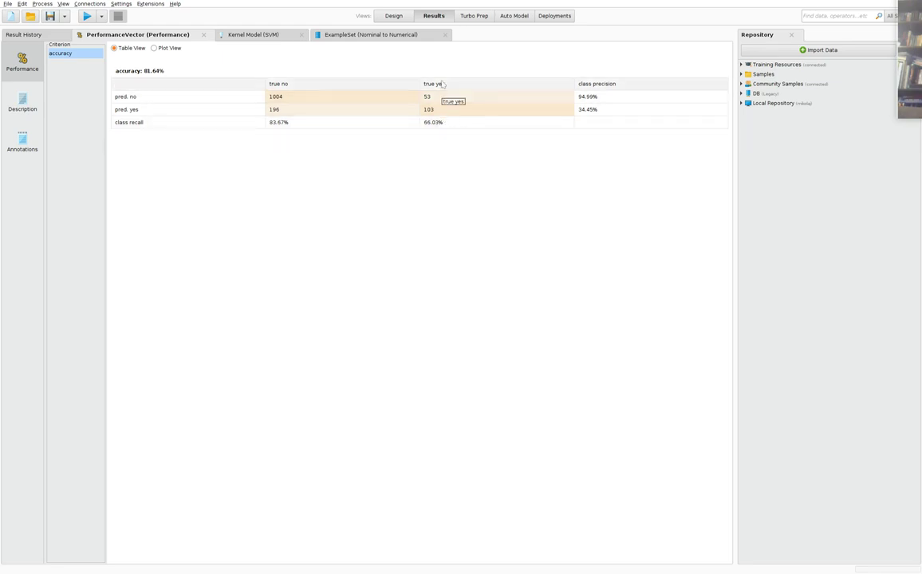
{"action": "left_click", "coordinate": [431, 109]}
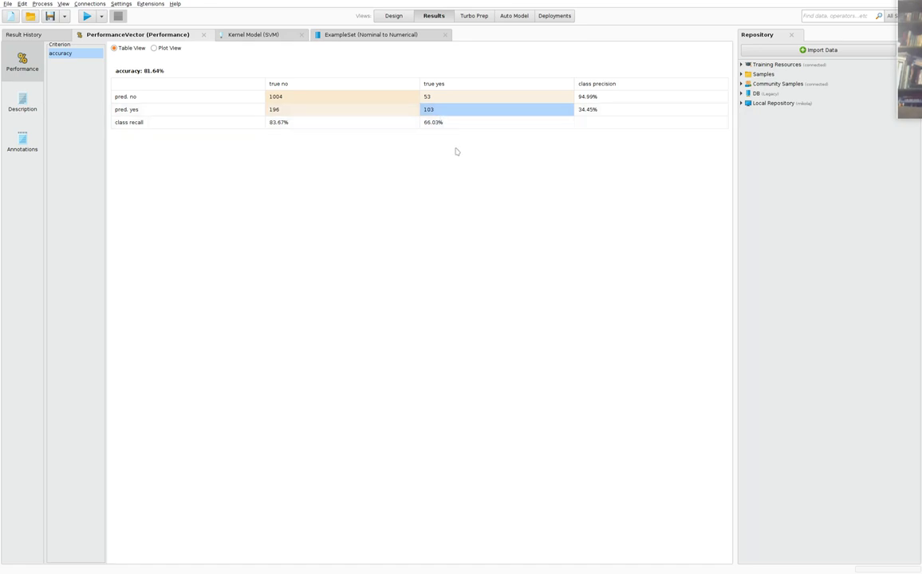
{"action": "left_click", "coordinate": [439, 96]}
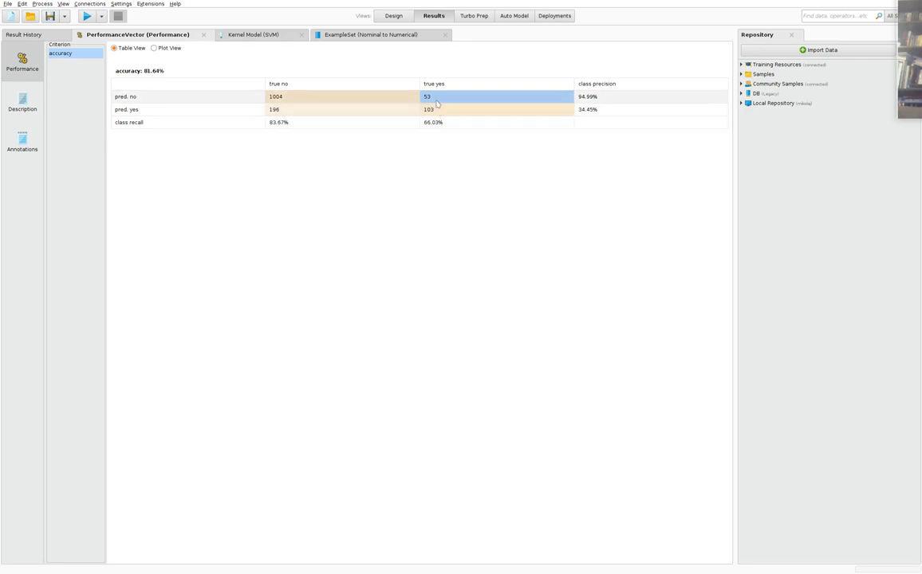
Step: Examine the true yes recall and the pred. yes row's counts and class precision in the confusion matrix
{"action": "left_click", "coordinate": [438, 122]}
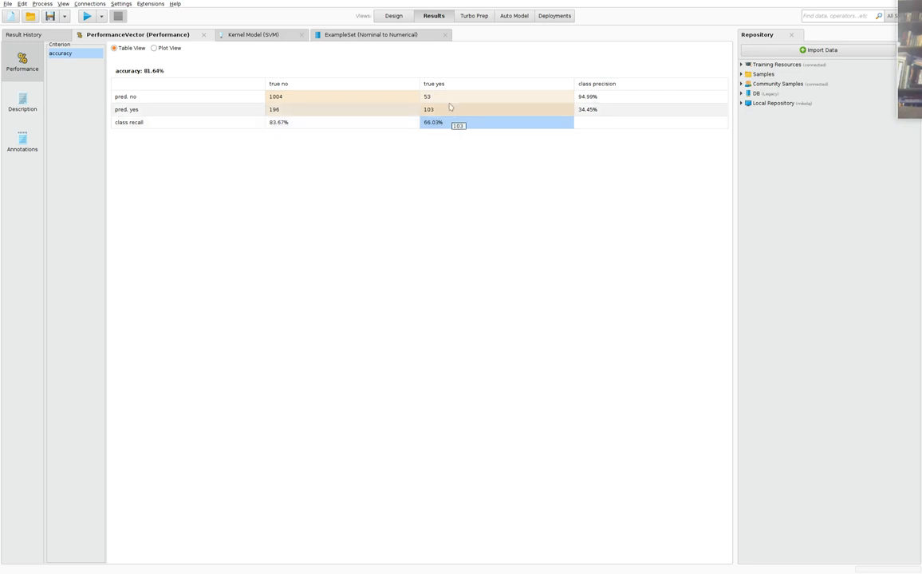
{"action": "left_click", "coordinate": [447, 110]}
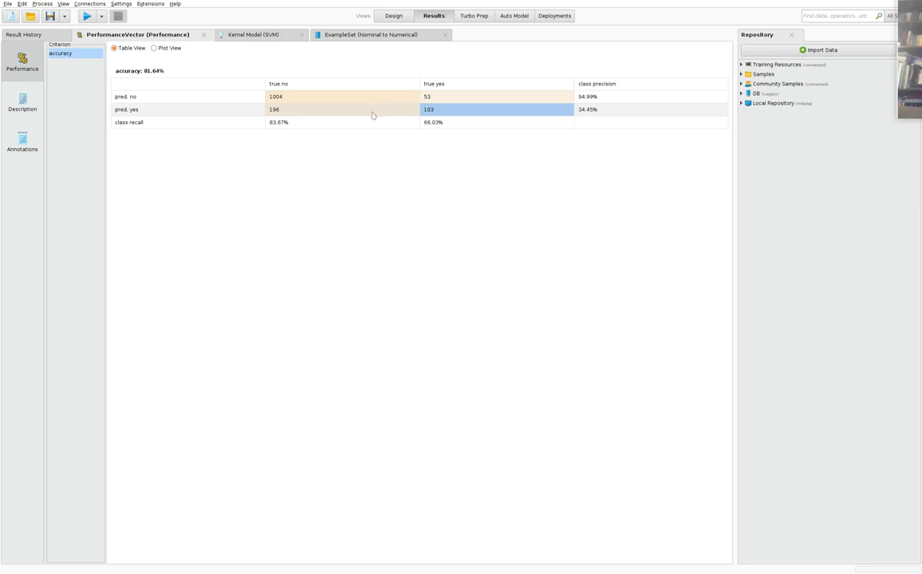
{"action": "left_click", "coordinate": [271, 108]}
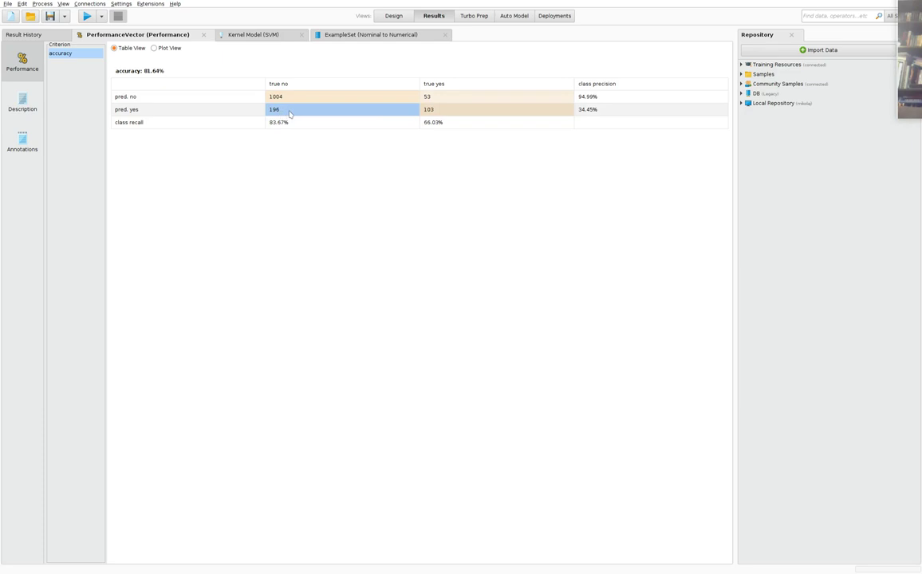
{"action": "mouse_move", "coordinate": [289, 114]}
{"action": "left_mouse_down"}
{"action": "mouse_move", "coordinate": [204, 113]}
{"action": "mouse_move", "coordinate": [292, 118]}
{"action": "left_mouse_up"}
{"action": "left_click", "coordinate": [617, 109]}
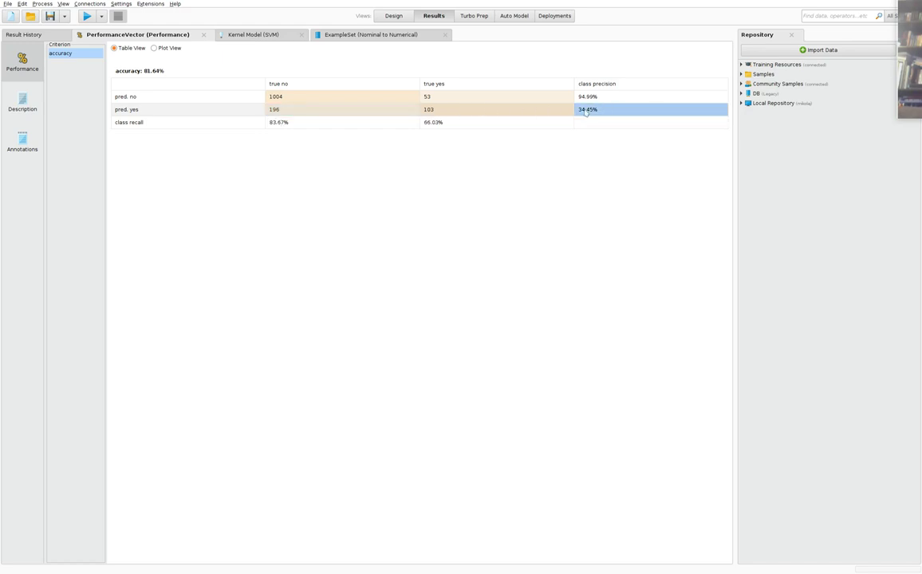
{"action": "left_click", "coordinate": [468, 109]}
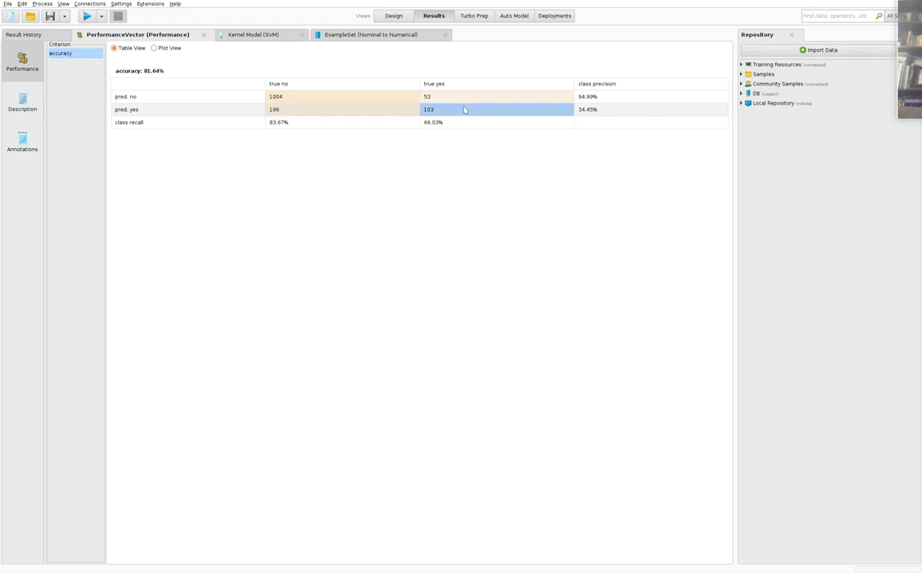
{"action": "left_click", "coordinate": [325, 113]}
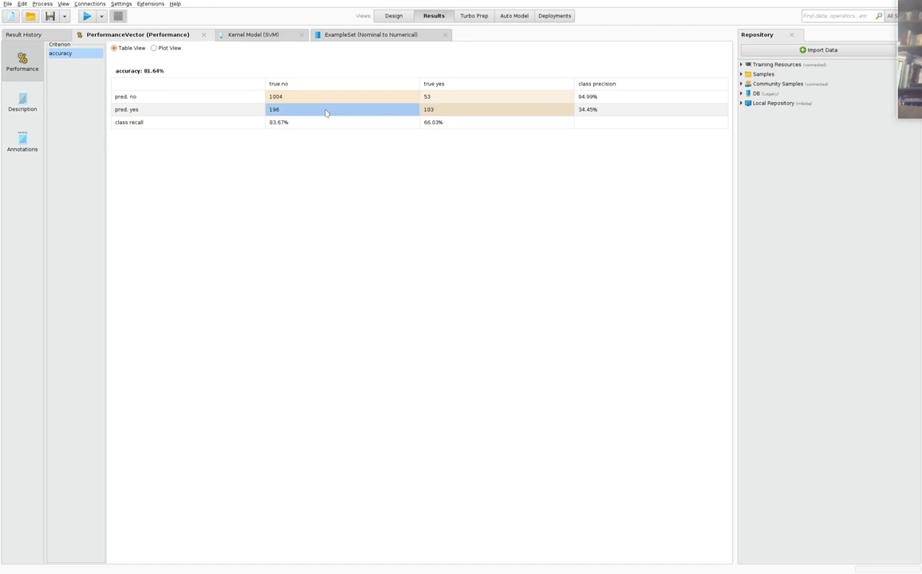
Step: Return to the main process and import letter-recognition.csv from Downloads into Read CSV, keeping the proposed data format
{"action": "left_click", "coordinate": [394, 15]}
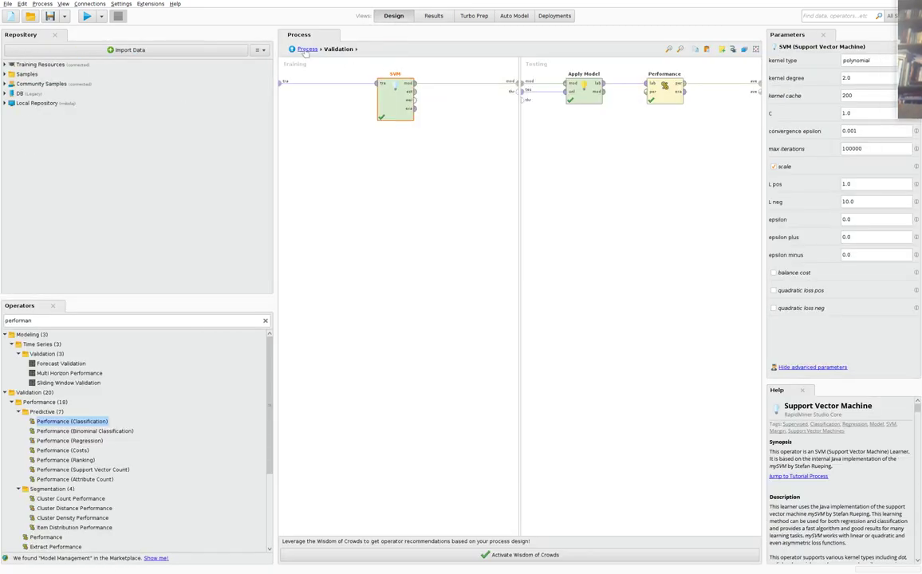
{"action": "left_click", "coordinate": [312, 49]}
{"action": "left_click", "coordinate": [368, 213]}
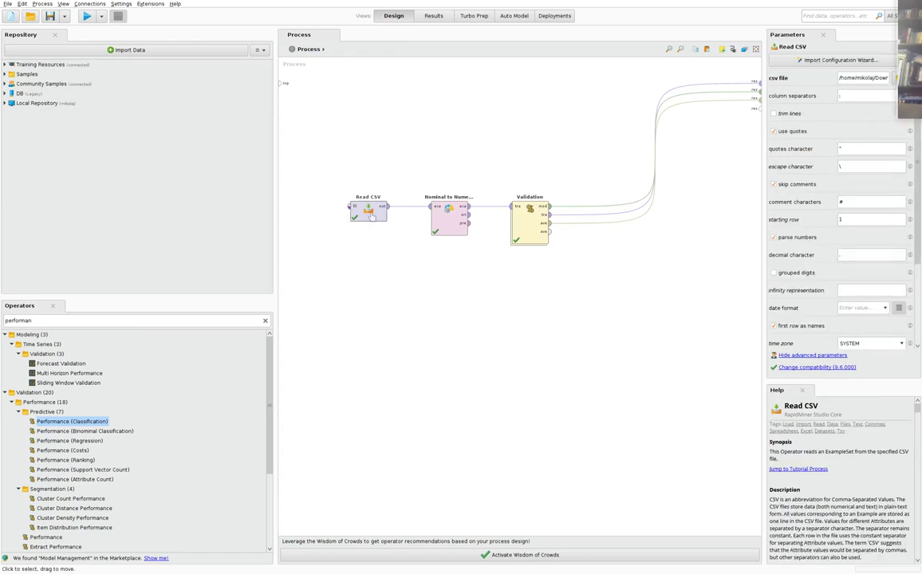
{"action": "left_click", "coordinate": [798, 60]}
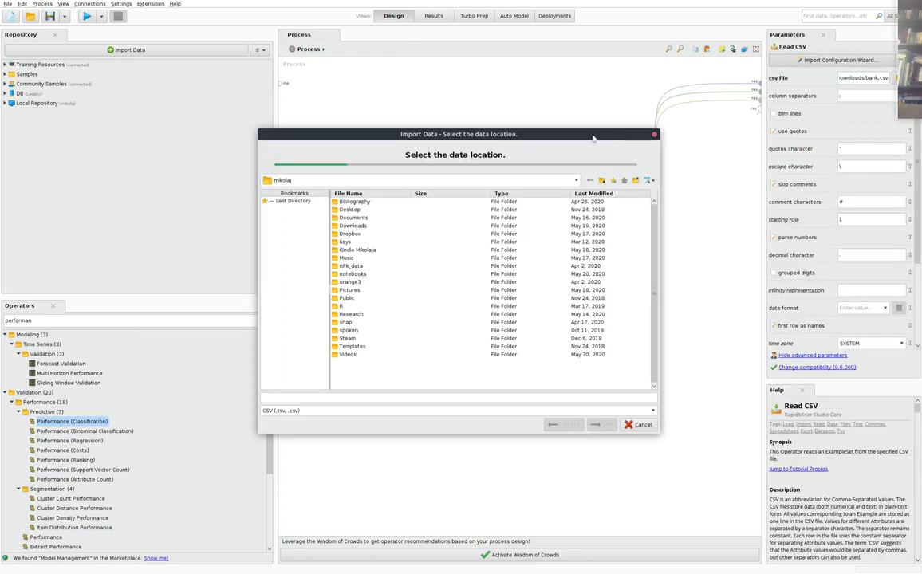
{"action": "left_click", "coordinate": [366, 227]}
{"action": "double_click", "coordinate": [367, 227]}
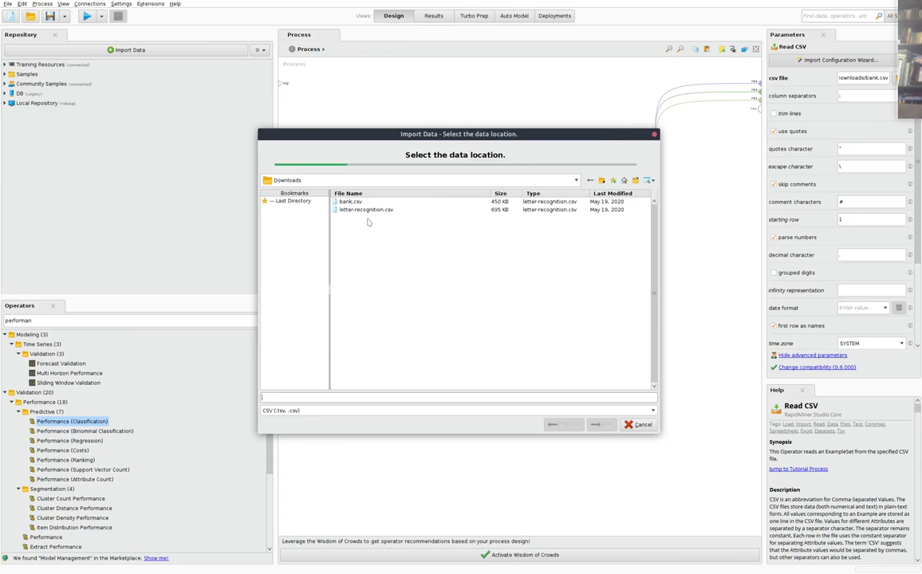
{"action": "left_click", "coordinate": [365, 210]}
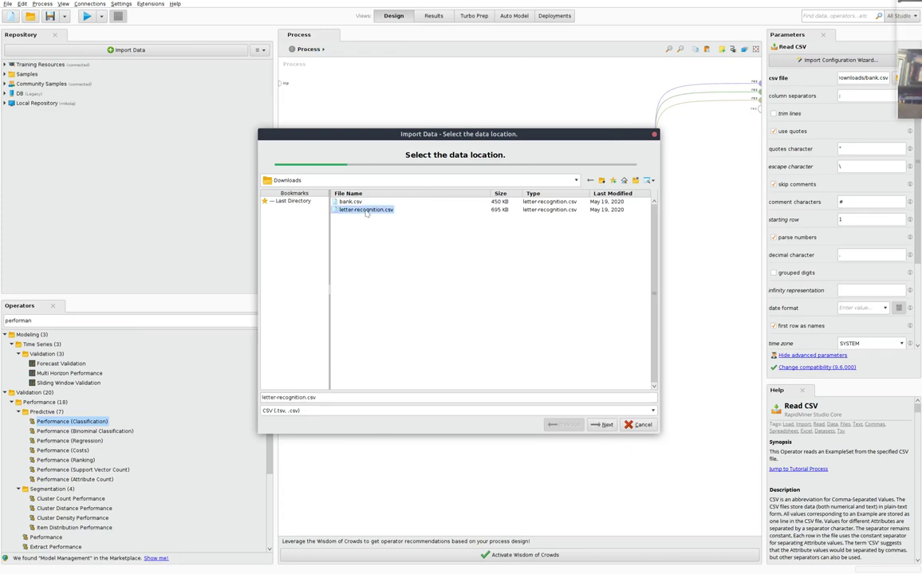
{"action": "left_click", "coordinate": [598, 424]}
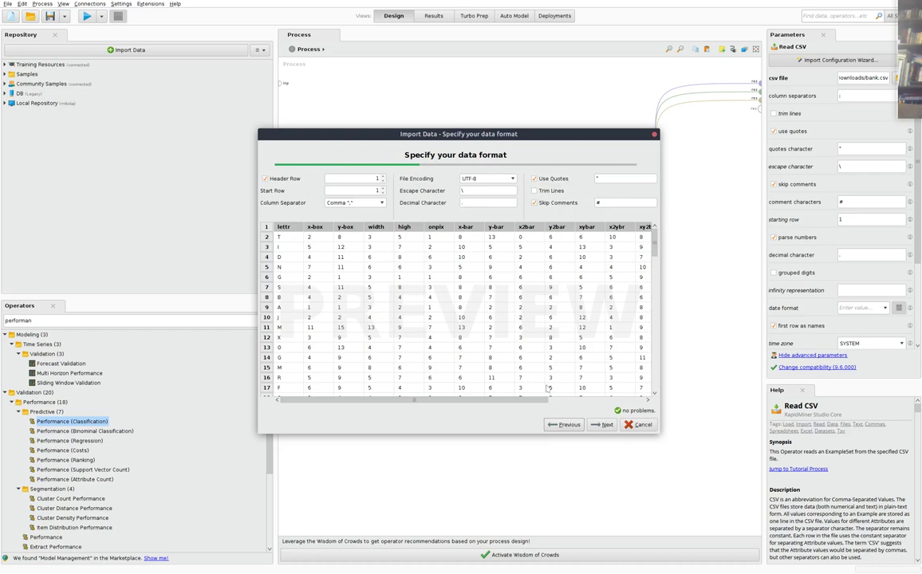
{"action": "left_click", "coordinate": [601, 424]}
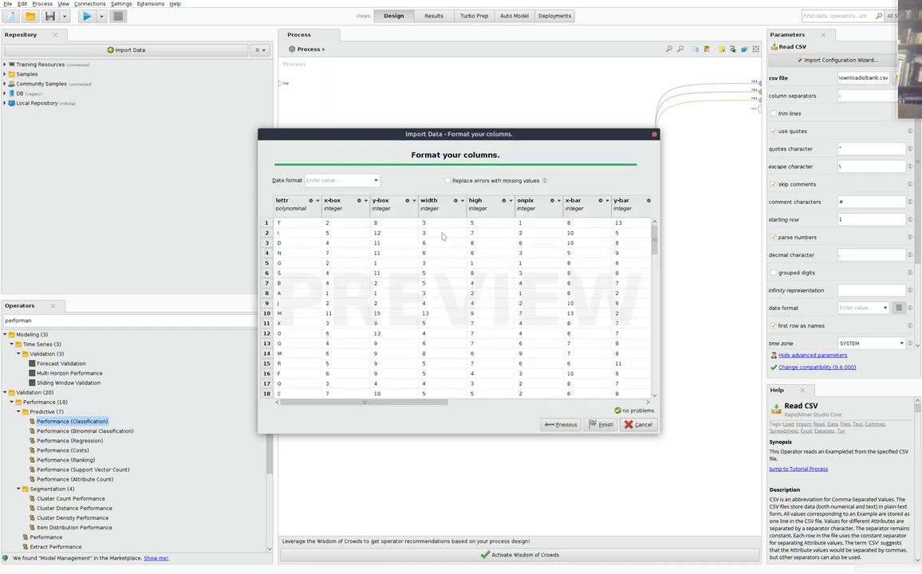
Step: Assign the label role to the lettr column, review the remaining columns and finish the import
{"action": "left_click", "coordinate": [317, 201]}
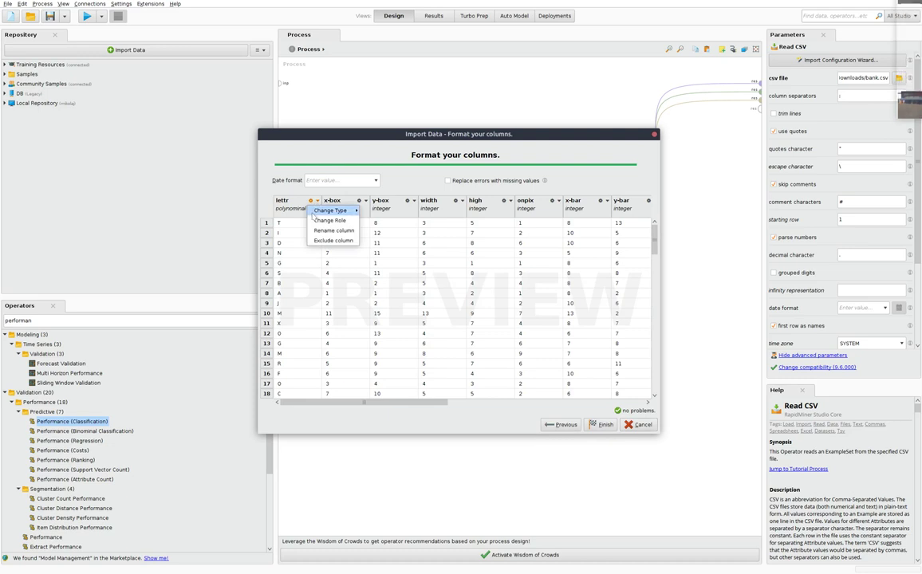
{"action": "left_click", "coordinate": [336, 222]}
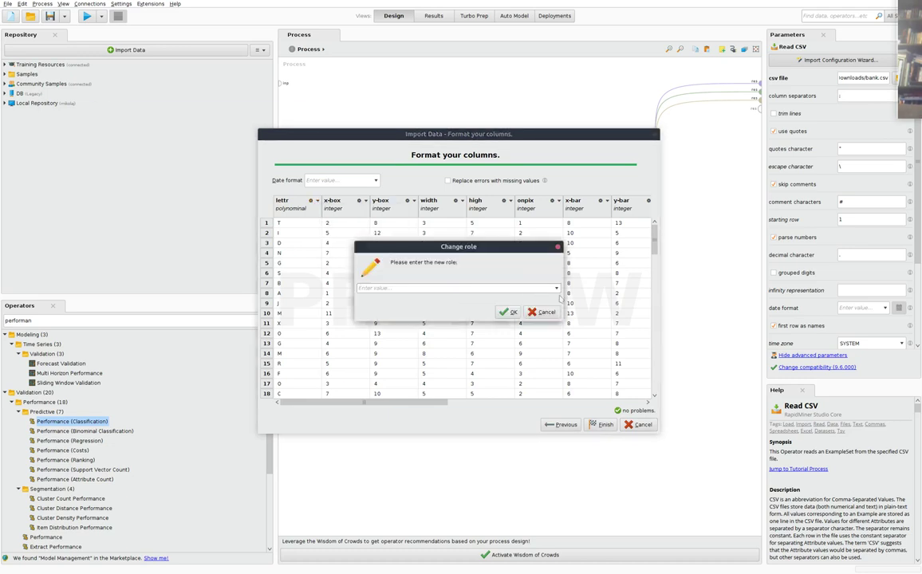
{"action": "left_click", "coordinate": [556, 288]}
{"action": "left_click", "coordinate": [544, 299]}
{"action": "left_click", "coordinate": [507, 311]}
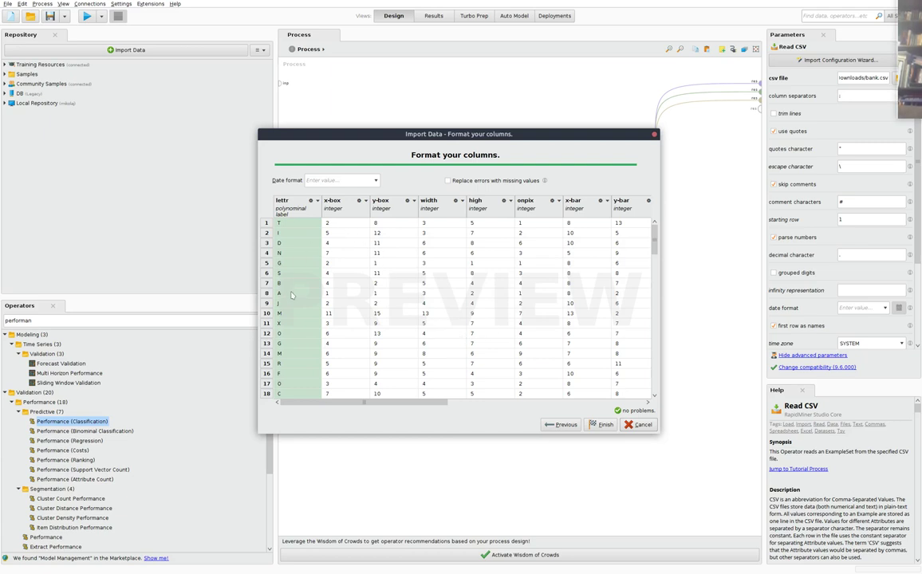
{"action": "scroll", "coordinate": [292, 296], "scroll_direction": "down", "scroll_amount": 14}
{"action": "scroll", "coordinate": [292, 295], "scroll_direction": "up", "scroll_amount": 4}
{"action": "scroll", "coordinate": [292, 295], "scroll_direction": "up", "scroll_amount": 10}
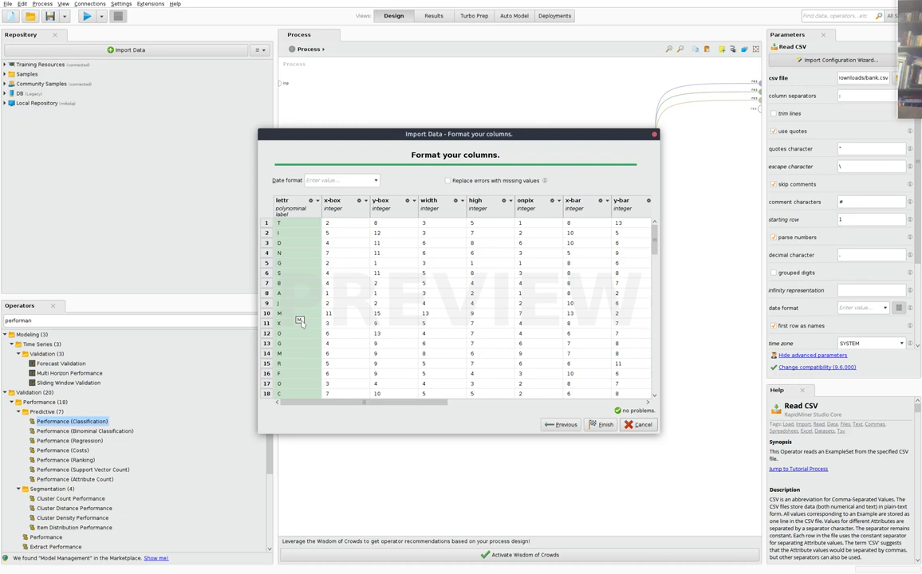
{"action": "left_click_drag", "start_coordinate": [376, 402], "coordinate": [447, 408]}
{"action": "scroll", "coordinate": [550, 380], "scroll_direction": "left", "scroll_amount": 10}
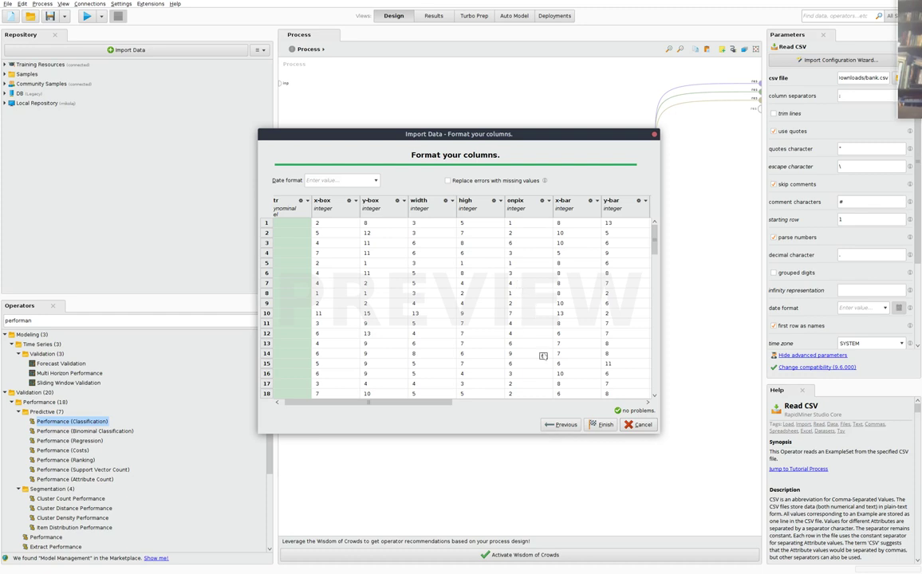
{"action": "left_click", "coordinate": [602, 424]}
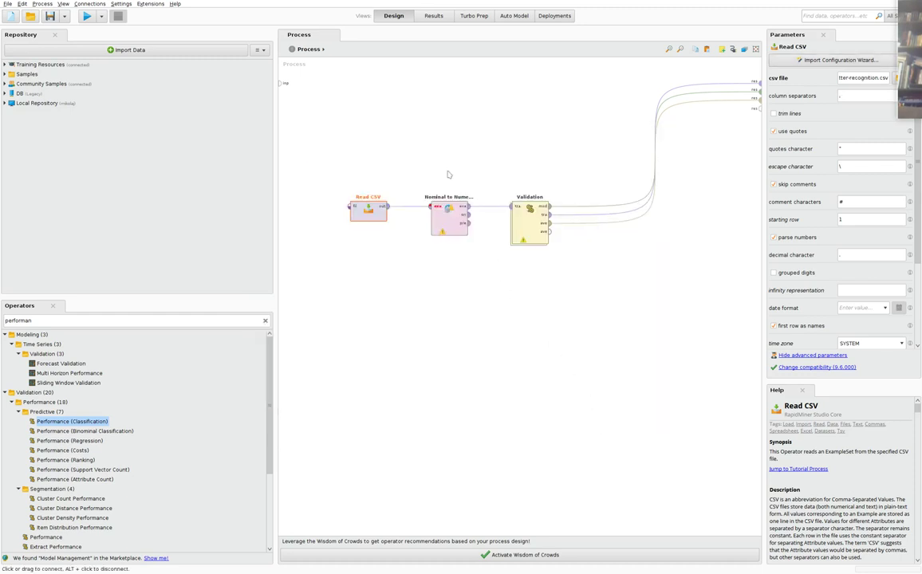
Step: Try to run the process on the letter-recognition data and check the results history
{"action": "left_click", "coordinate": [92, 16]}
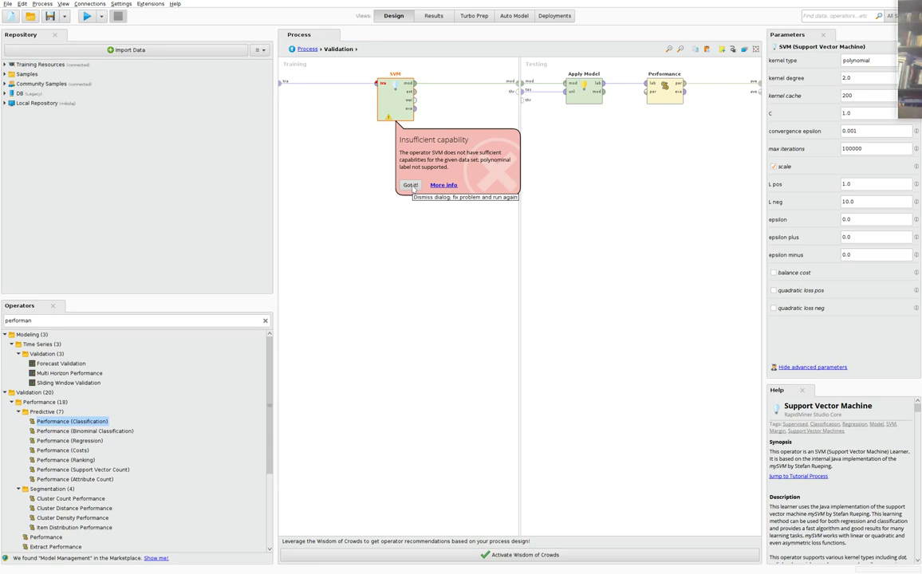
{"action": "left_click", "coordinate": [431, 16]}
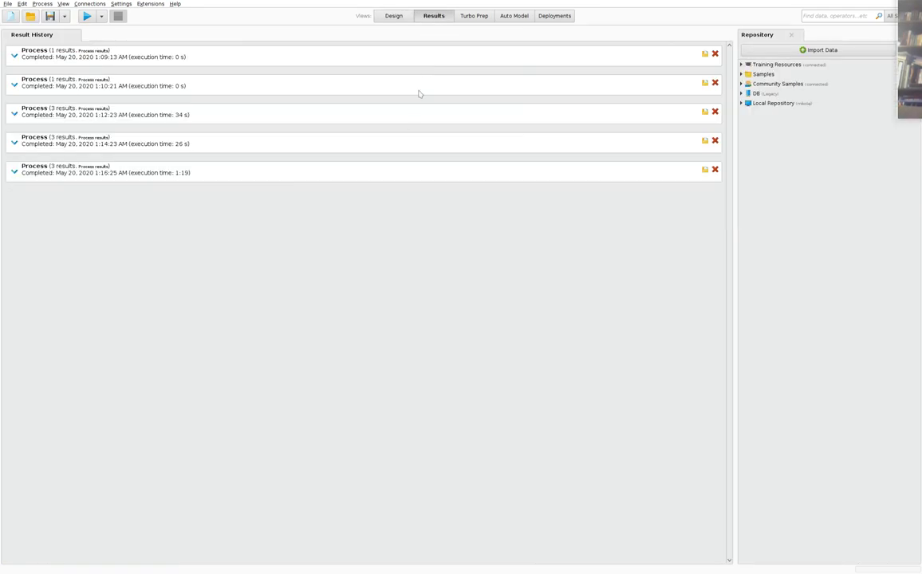
{"action": "left_click", "coordinate": [394, 16]}
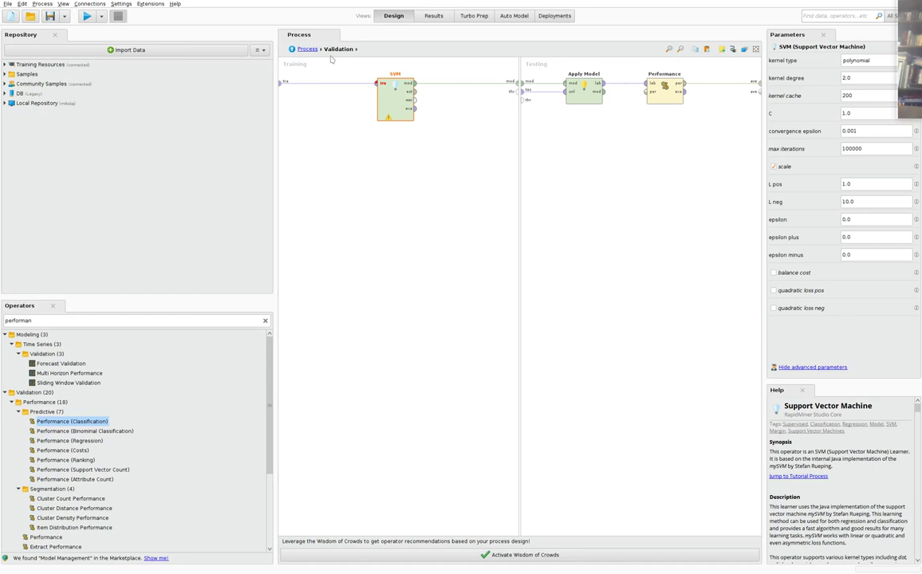
Step: In the main process, replace Nominal to Numerical with a Sample (Stratified) operator between Read CSV and Validation, using relative sampling
{"action": "left_click", "coordinate": [307, 48]}
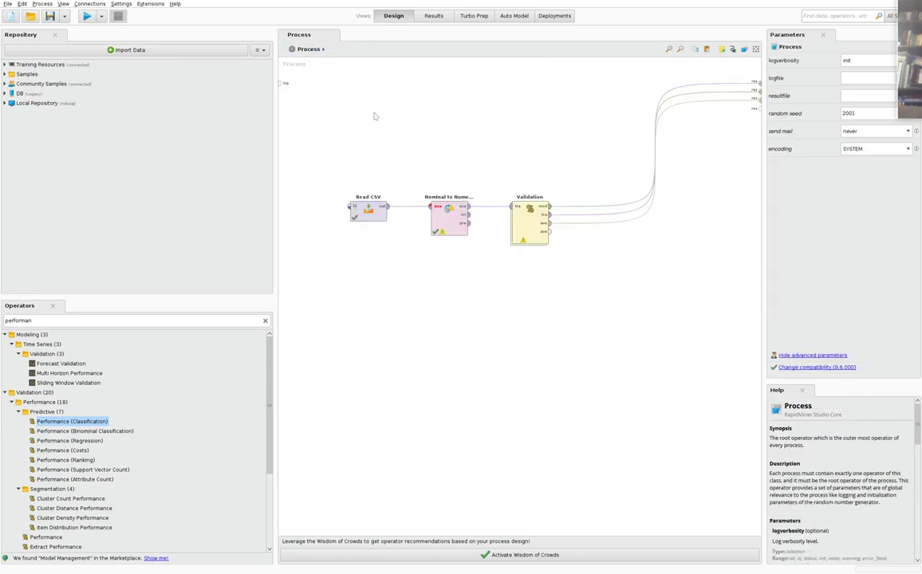
{"action": "left_click", "coordinate": [449, 225]}
{"action": "key", "text": "Delete"}
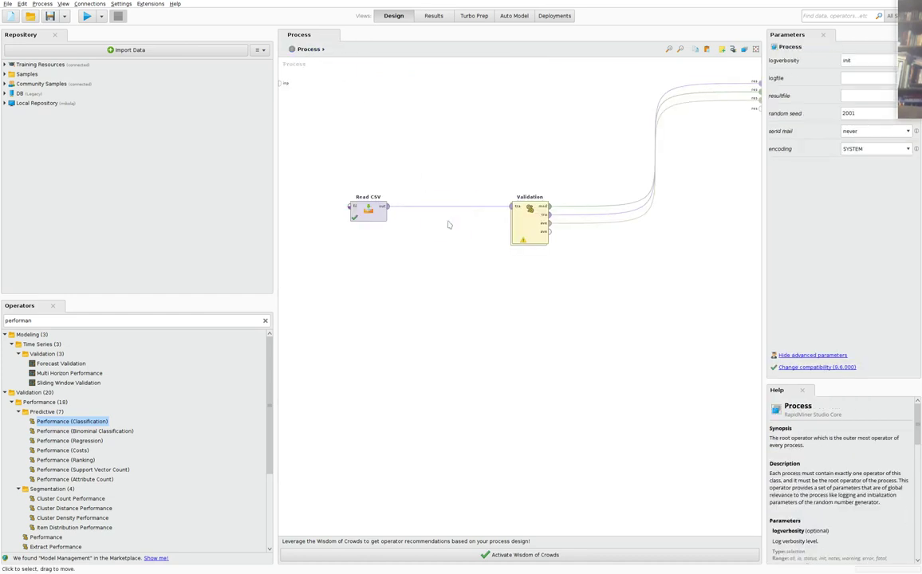
{"action": "double_click", "coordinate": [216, 319]}
{"action": "type", "text": "sampl"}
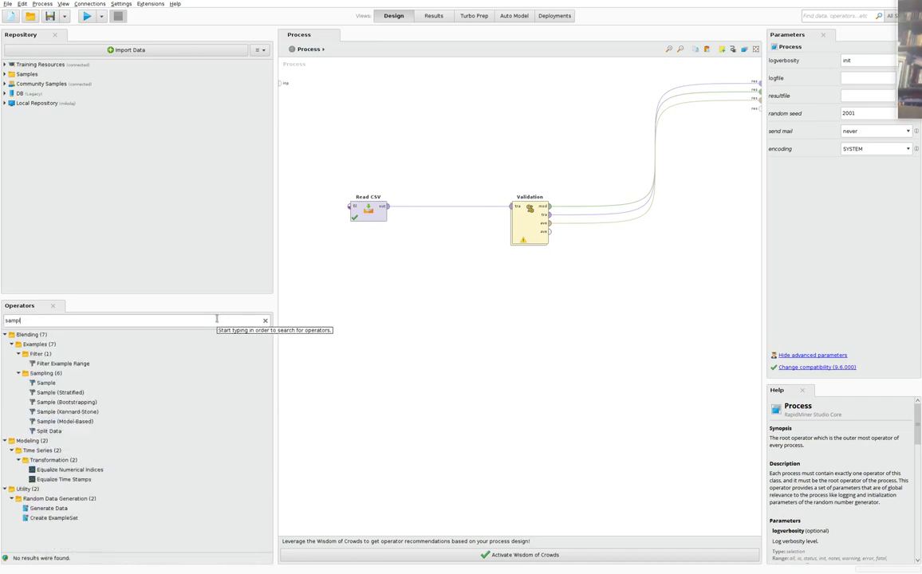
{"action": "left_click_drag", "start_coordinate": [67, 392], "coordinate": [443, 213]}
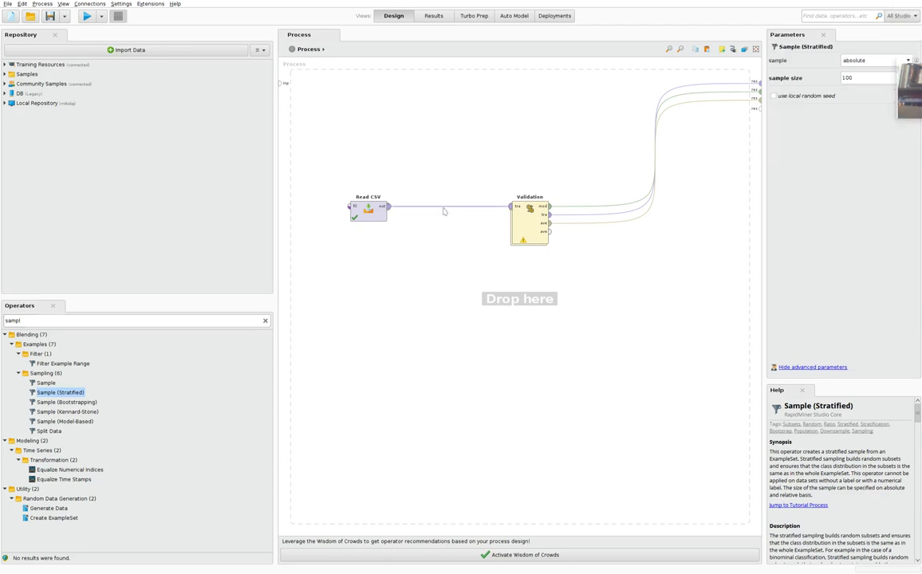
{"action": "left_click", "coordinate": [860, 60]}
{"action": "left_click", "coordinate": [853, 76]}
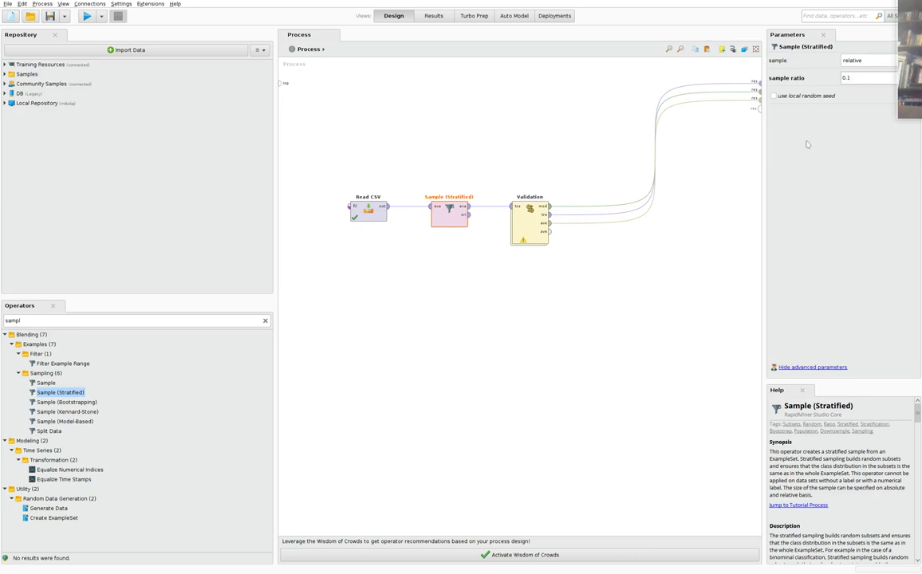
{"action": "left_click", "coordinate": [538, 311]}
Step: Open the Validation operator's subprocess and delete the SVM operator from its training part
{"action": "left_click", "coordinate": [527, 237]}
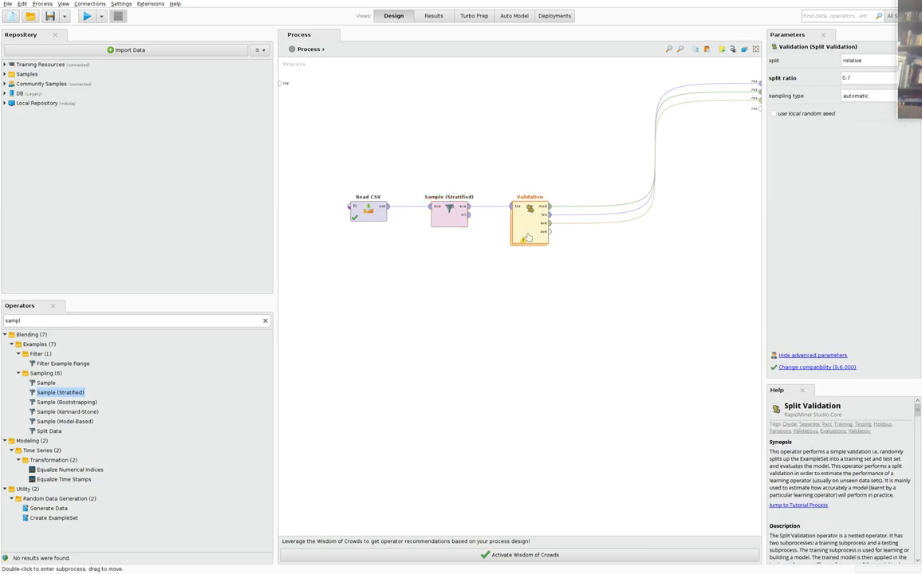
{"action": "double_click", "coordinate": [527, 237]}
{"action": "left_click", "coordinate": [391, 110]}
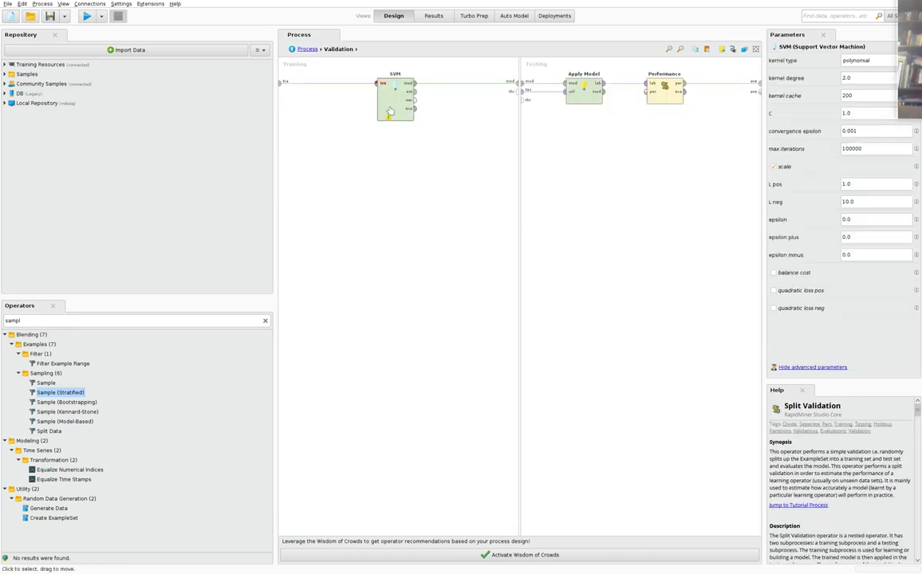
{"action": "key", "text": "Delete"}
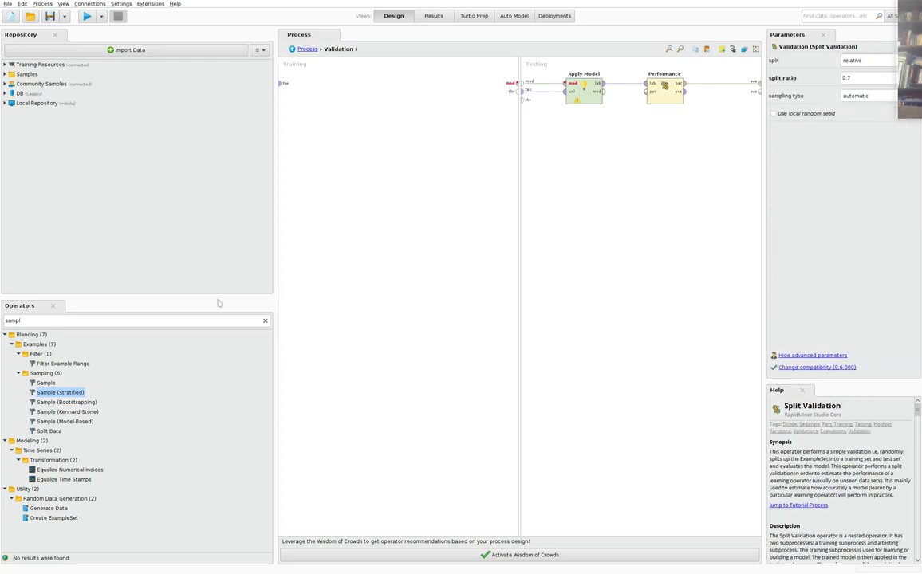
Step: Find the Polynominal by Binominal Classification operator and add it to the training part of Validation
{"action": "left_click", "coordinate": [185, 320]}
{"action": "type", "text": "po"}
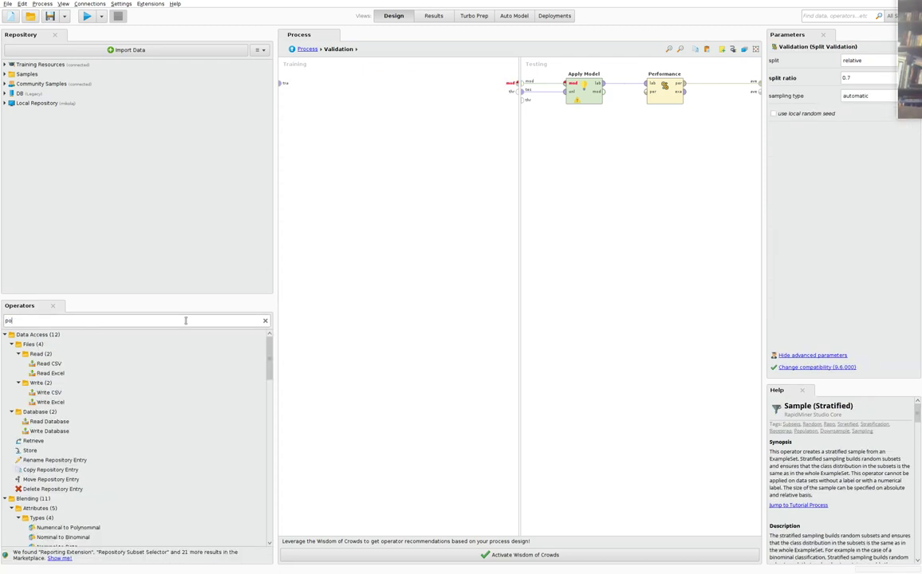
{"action": "type", "text": "lynomial"}
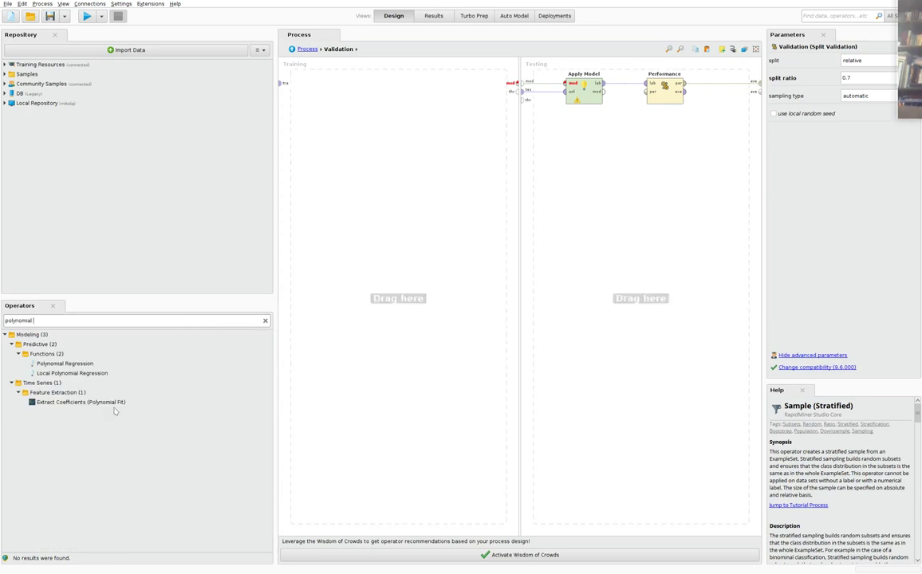
{"action": "key", "text": "Escape"}
{"action": "type", "text": "po"}
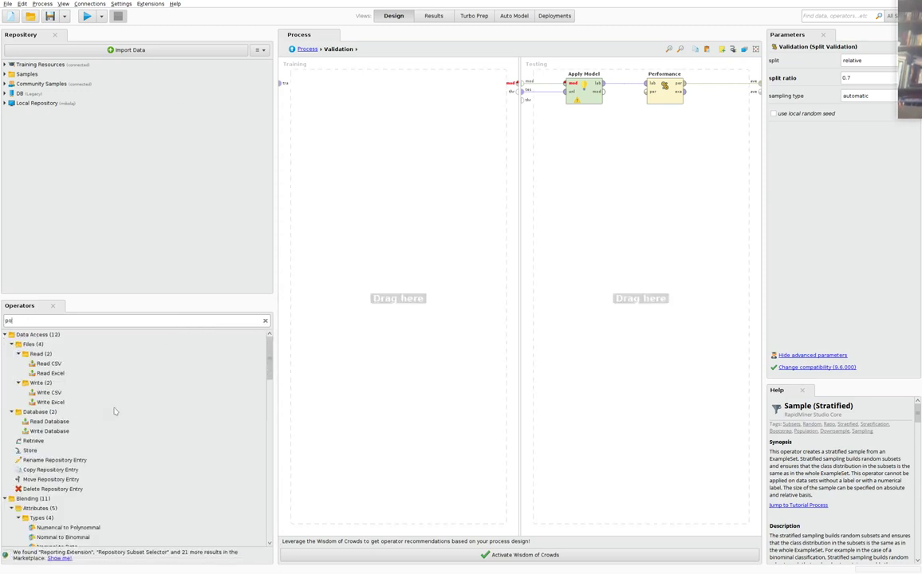
{"action": "type", "text": "lyn"}
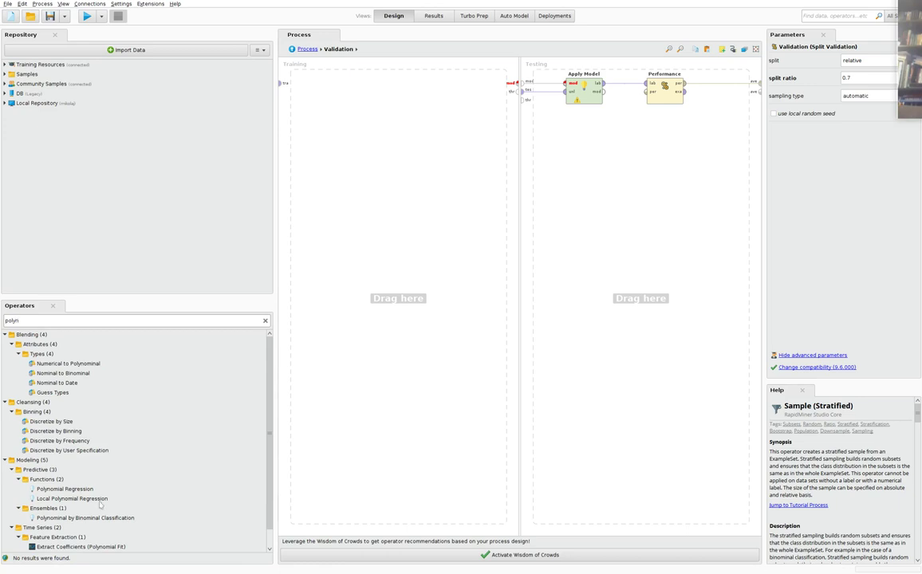
{"action": "left_click_drag", "start_coordinate": [85, 518], "coordinate": [391, 112]}
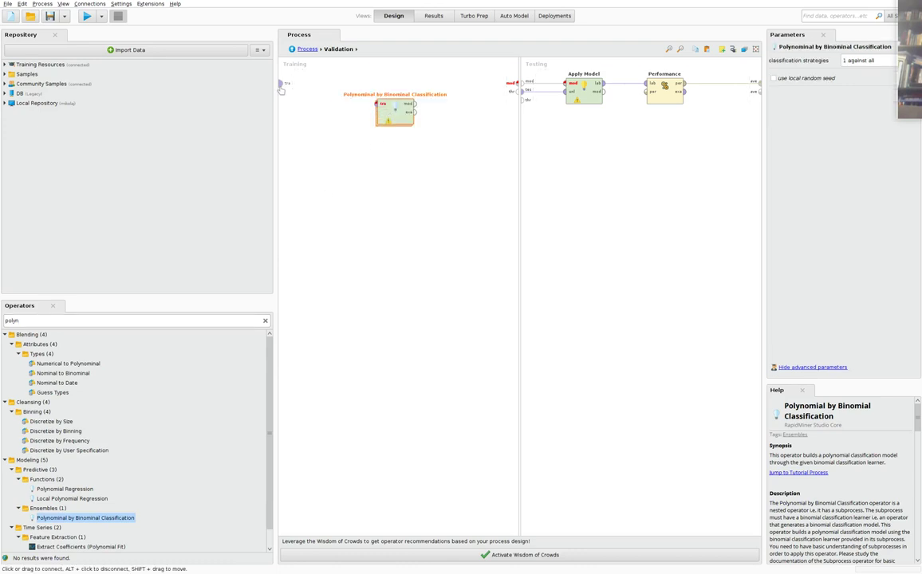
Step: Connect Polynominal by Binominal Classification between Validation's training input and model output, and align it with the ports
{"action": "left_click", "coordinate": [282, 82]}
{"action": "left_click", "coordinate": [377, 104]}
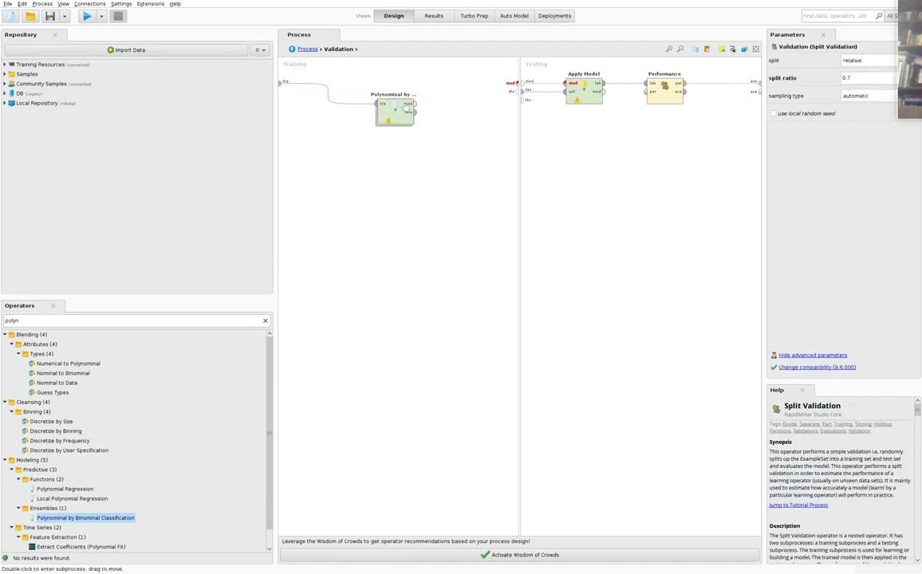
{"action": "left_click", "coordinate": [413, 105]}
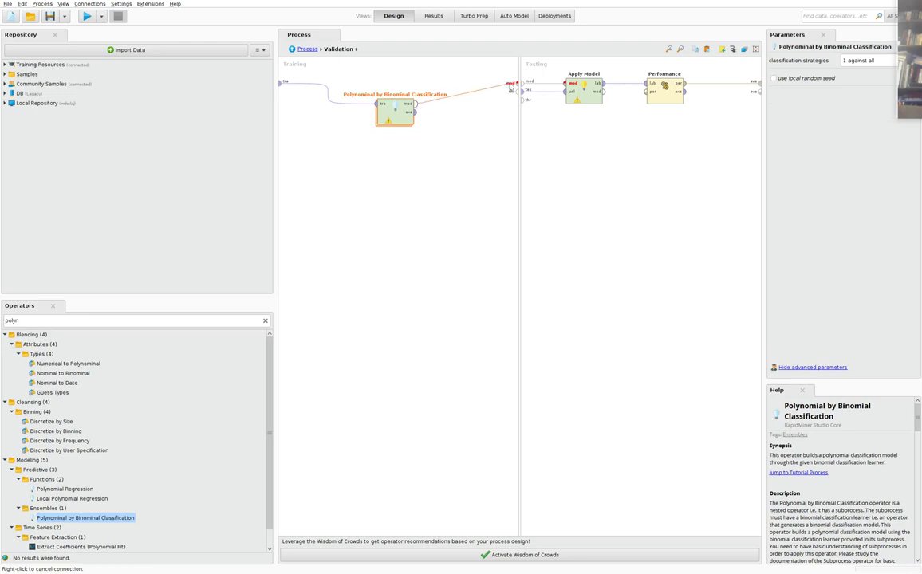
{"action": "left_click", "coordinate": [513, 84]}
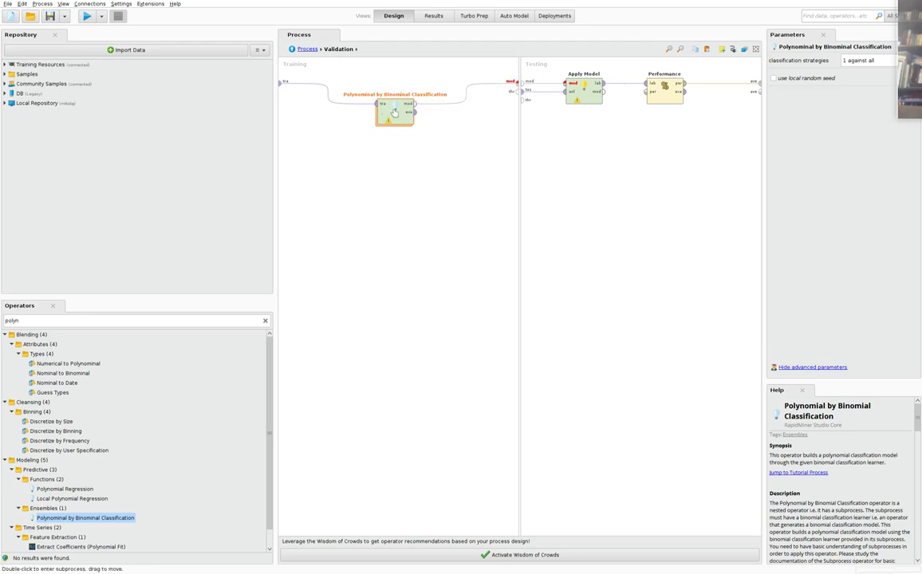
{"action": "left_click_drag", "start_coordinate": [394, 109], "coordinate": [393, 89]}
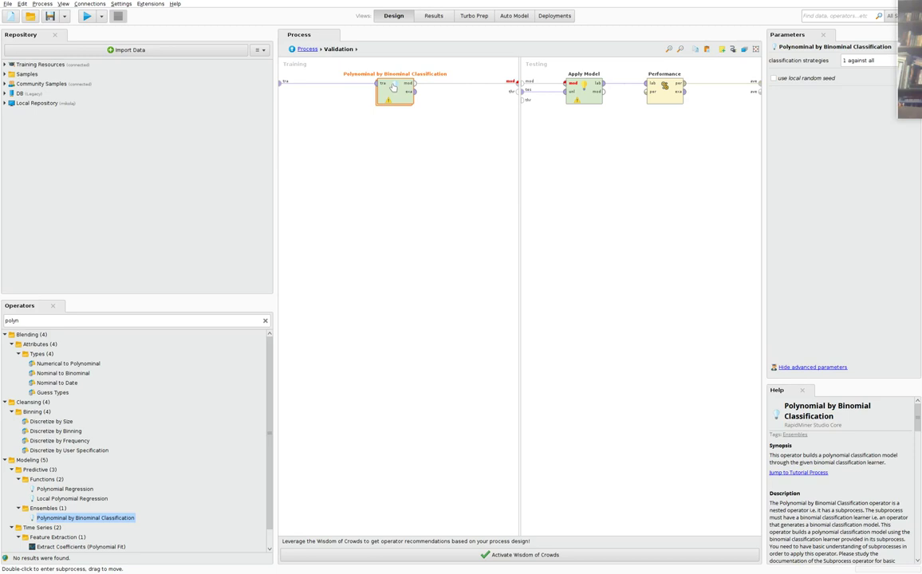
Step: Paste the SVM into the Polynominal by Binominal Classification subprocess, connect it between the training input and model output, and return to Validation
{"action": "double_click", "coordinate": [393, 88]}
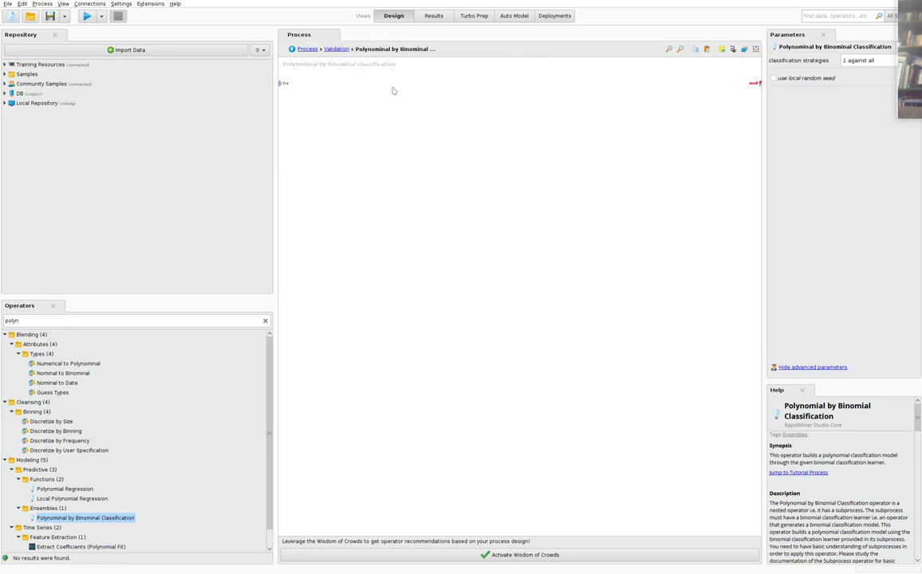
{"action": "key", "text": "ctrl+v"}
{"action": "left_click_drag", "start_coordinate": [409, 189], "coordinate": [455, 140]}
{"action": "left_click_drag", "start_coordinate": [287, 89], "coordinate": [409, 187]}
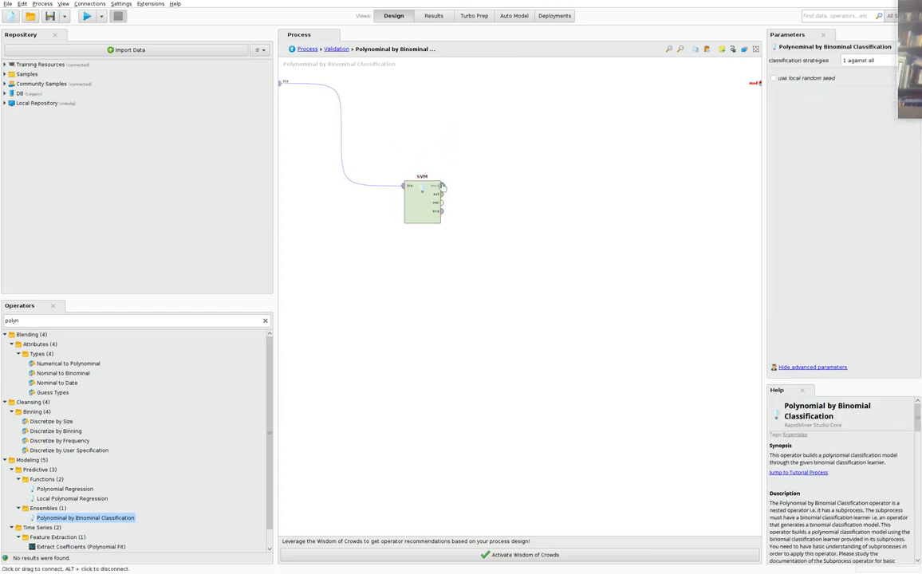
{"action": "left_click", "coordinate": [441, 185]}
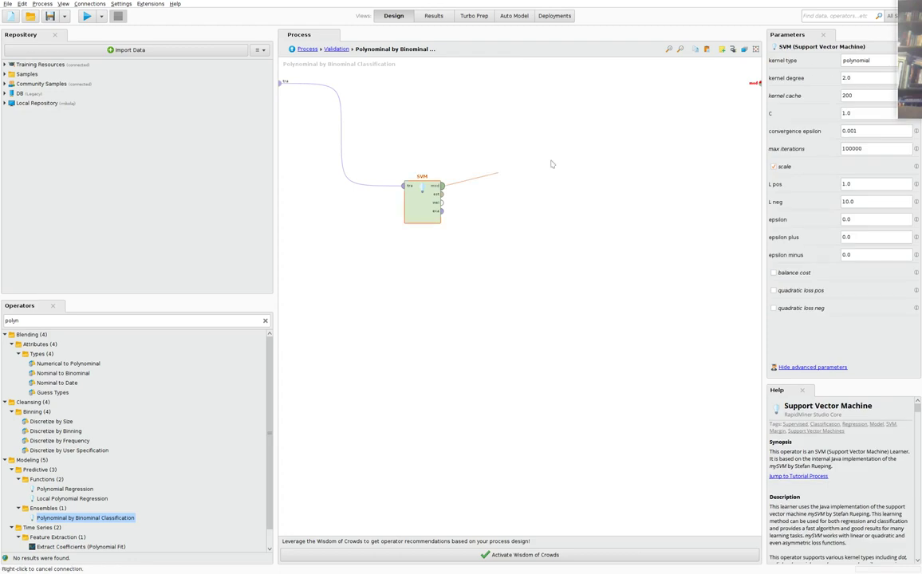
{"action": "left_click", "coordinate": [756, 83]}
{"action": "left_click_drag", "start_coordinate": [427, 210], "coordinate": [507, 106]}
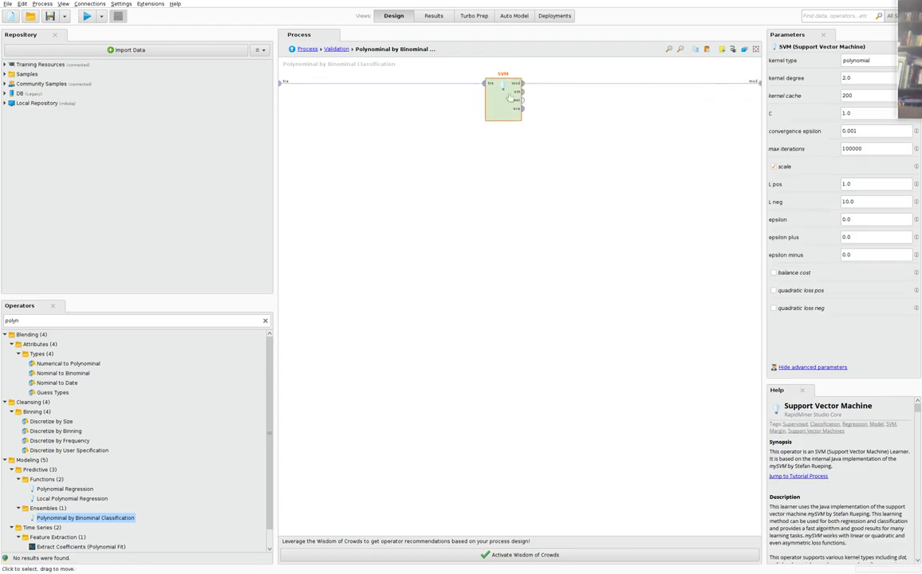
{"action": "left_click", "coordinate": [333, 50]}
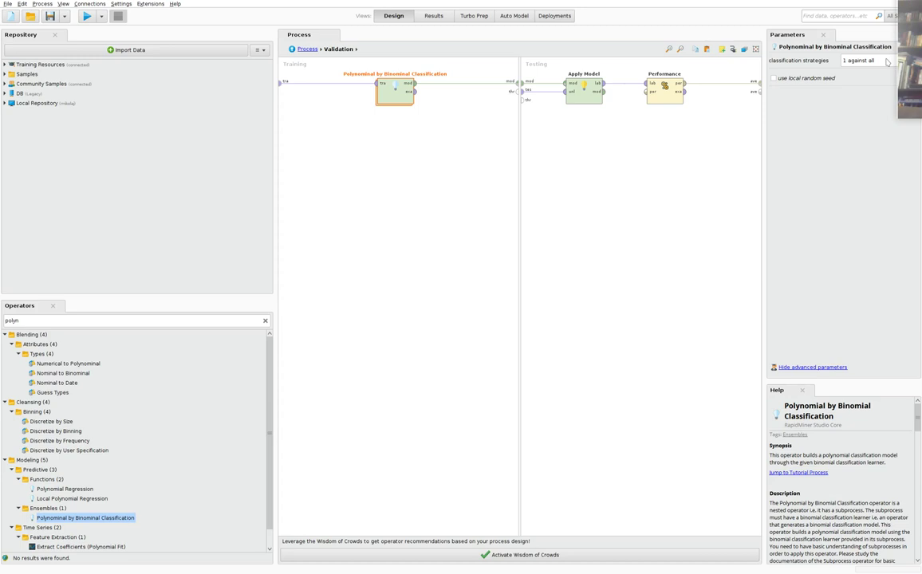
Step: Try the 1 against 1 classification strategy and set it back to 1 against all
{"action": "left_click", "coordinate": [886, 61]}
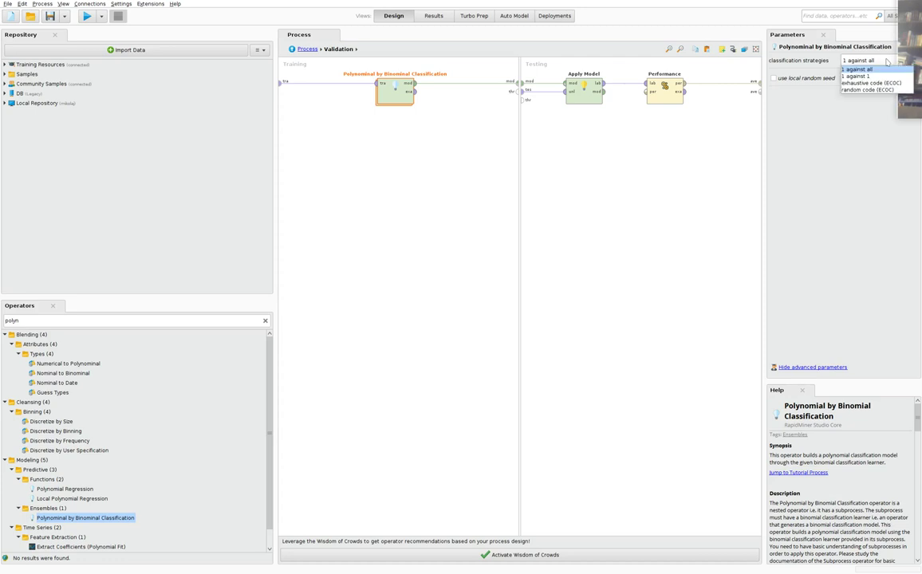
{"action": "left_click", "coordinate": [869, 77]}
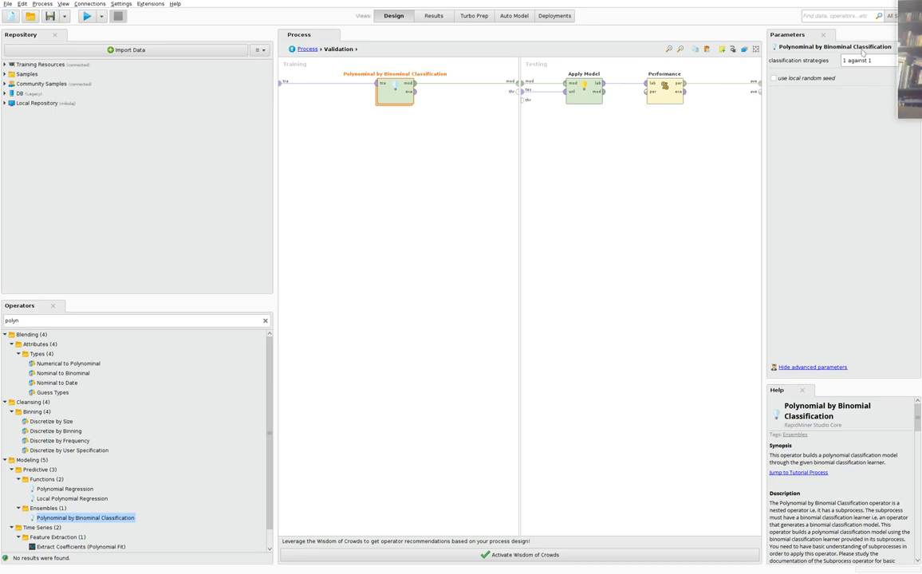
{"action": "left_click", "coordinate": [860, 67]}
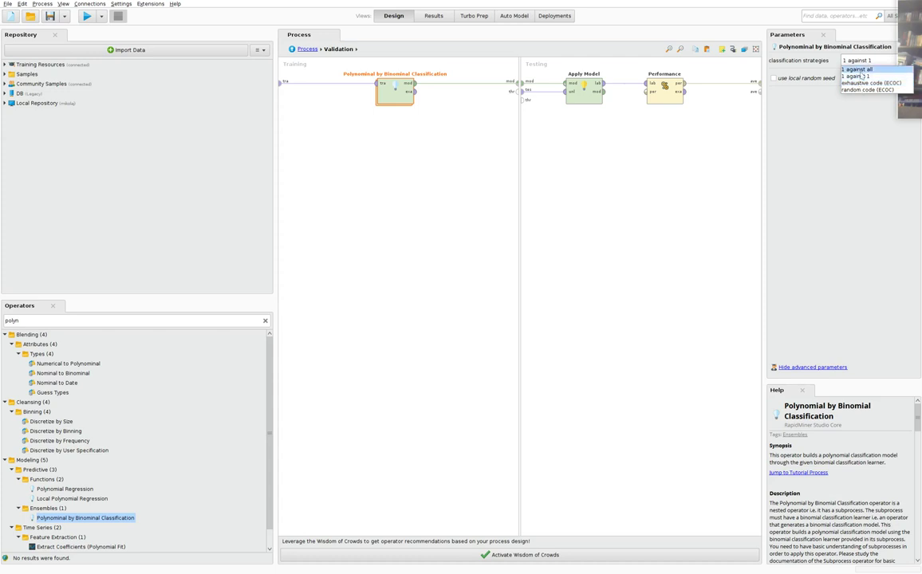
{"action": "left_click", "coordinate": [861, 70]}
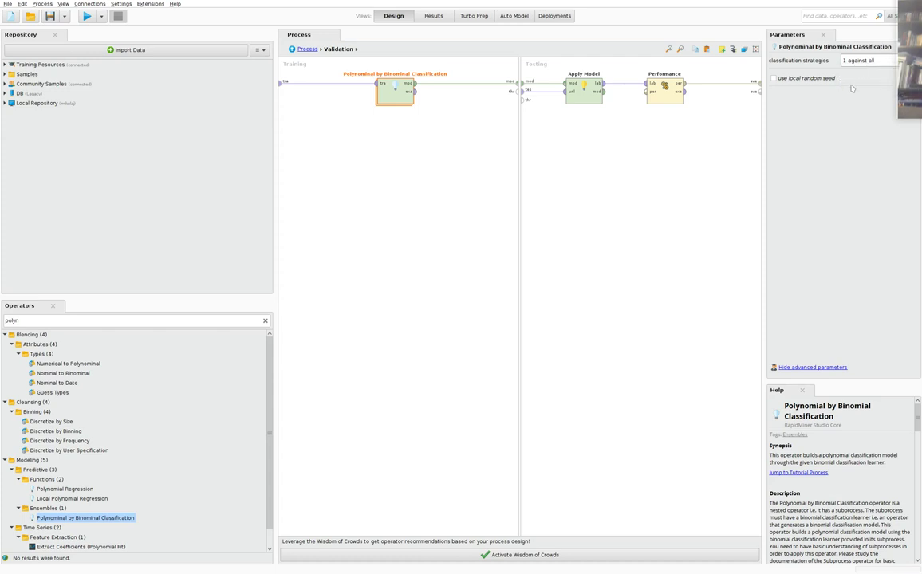
Step: Run the process and examine the confusion matrix in the performance results across the letter classes
{"action": "left_click", "coordinate": [86, 16]}
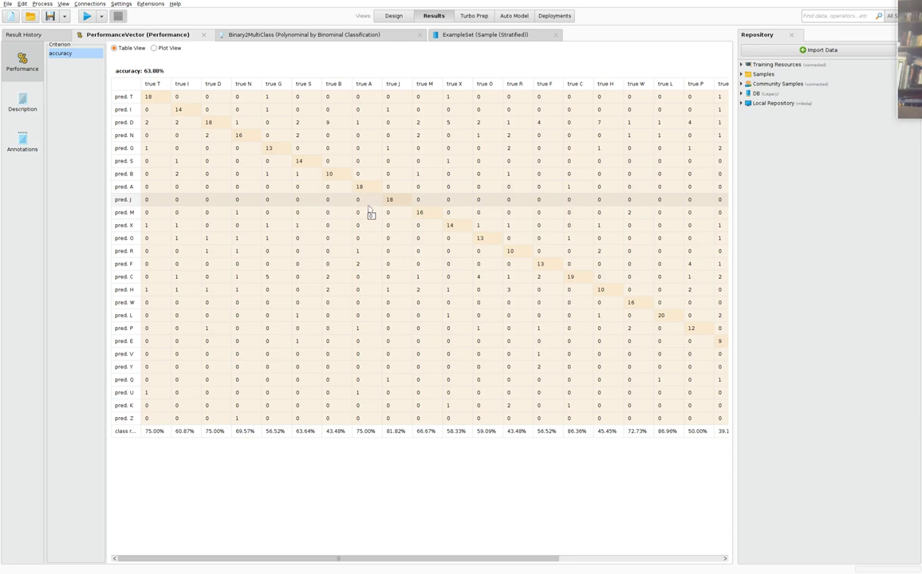
{"action": "left_click", "coordinate": [419, 292]}
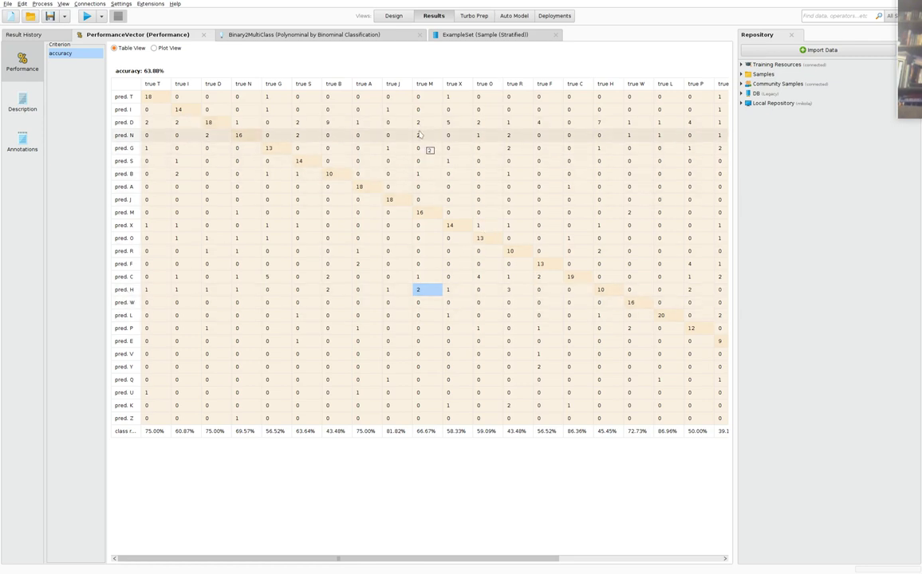
{"action": "left_click", "coordinate": [490, 278]}
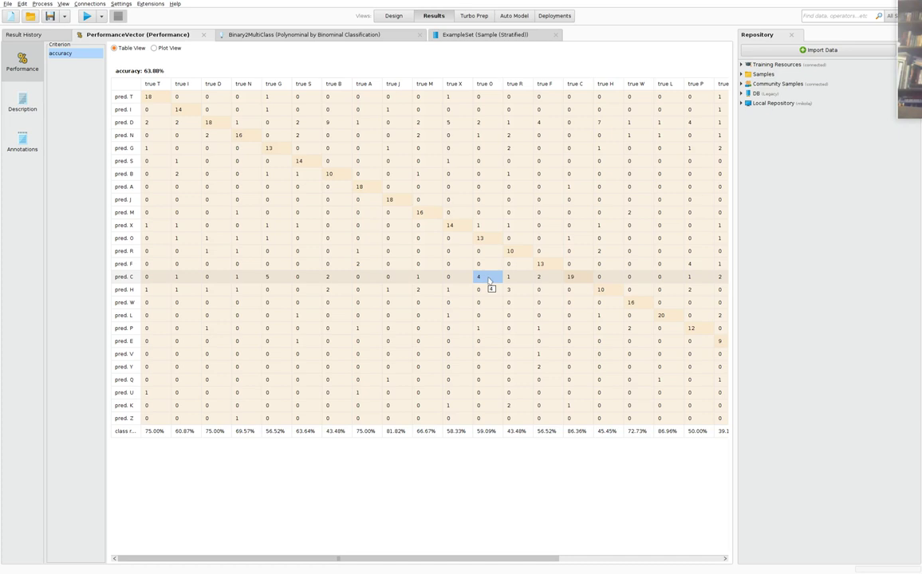
{"action": "scroll", "coordinate": [531, 312], "scroll_direction": "right", "scroll_amount": 2}
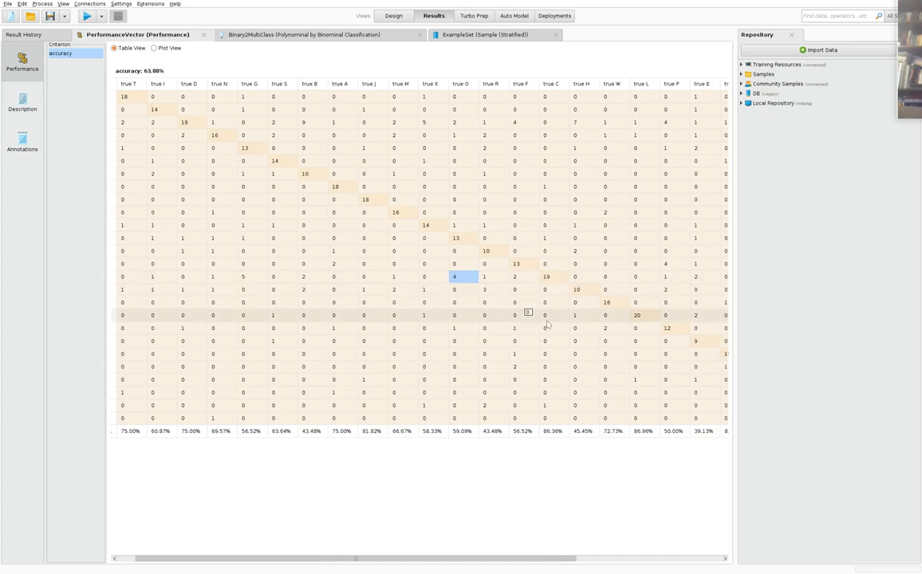
{"action": "scroll", "coordinate": [548, 324], "scroll_direction": "right", "scroll_amount": 2}
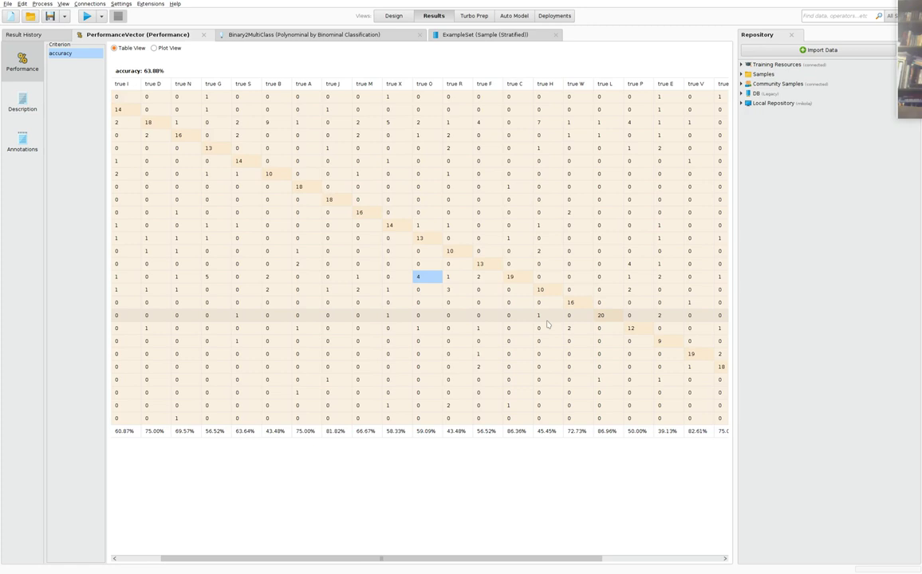
{"action": "scroll", "coordinate": [548, 324], "scroll_direction": "left", "scroll_amount": 3}
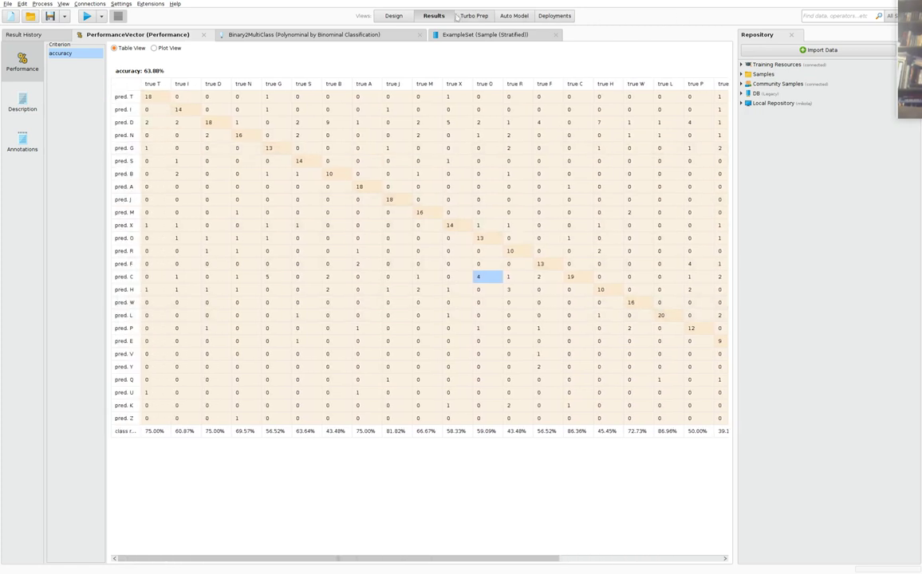
Step: Return to the main process design and set the Sample (Stratified) operator's sample ratio to 0.05
{"action": "left_click", "coordinate": [393, 16]}
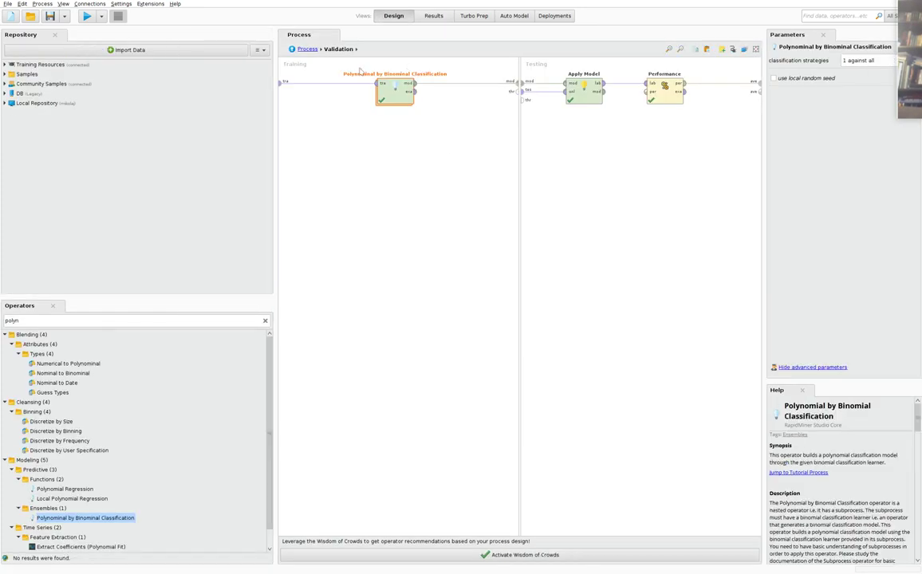
{"action": "left_click", "coordinate": [306, 48]}
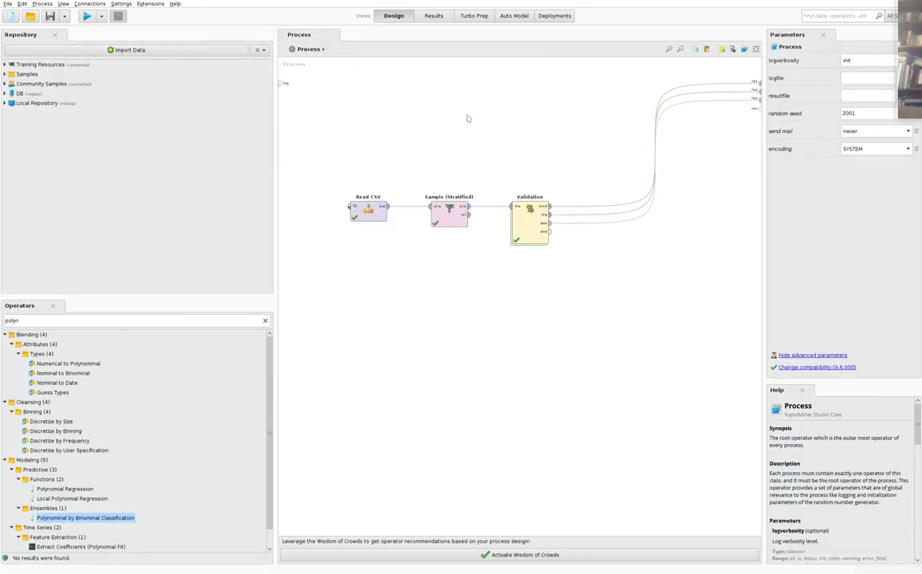
{"action": "left_click", "coordinate": [448, 211]}
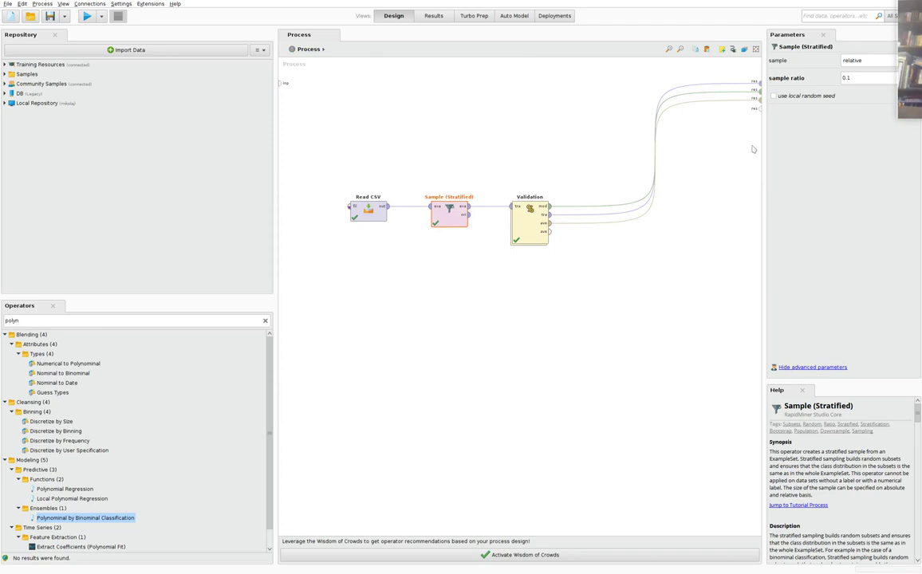
{"action": "left_click", "coordinate": [866, 78]}
{"action": "key", "text": "BackSpace"}
{"action": "type", "text": "05"}
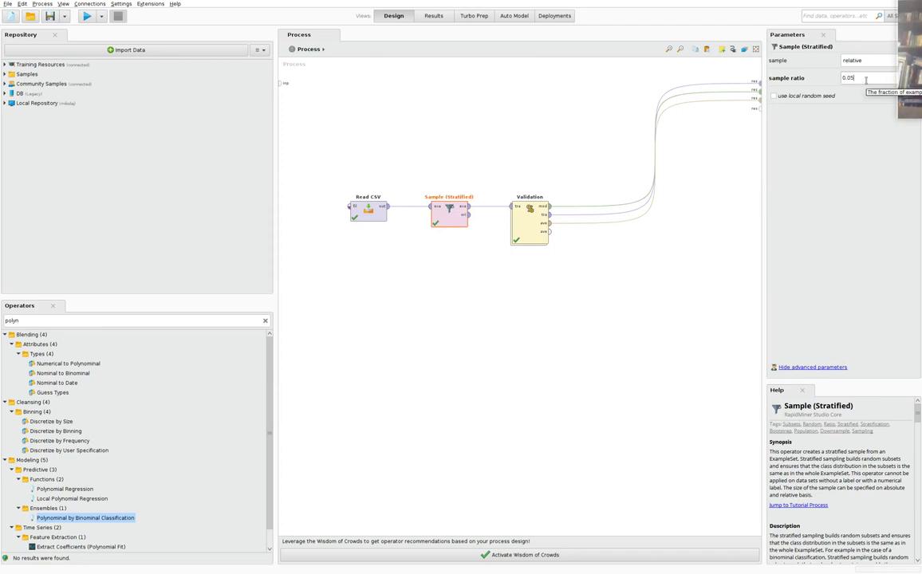
Step: Inside Validation, set the Polynominal by Binominal Classification strategy to 1 against 1 and run the process
{"action": "double_click", "coordinate": [529, 217]}
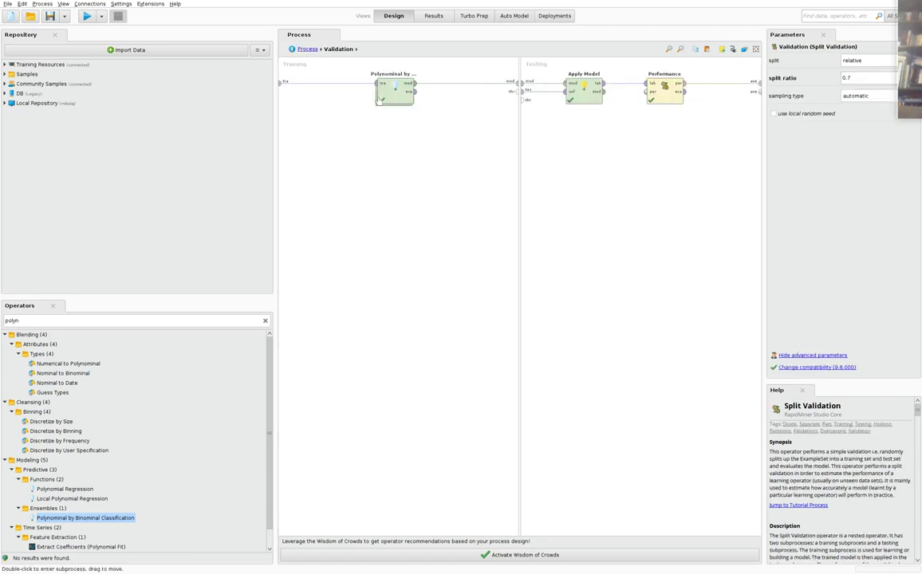
{"action": "left_click", "coordinate": [401, 91]}
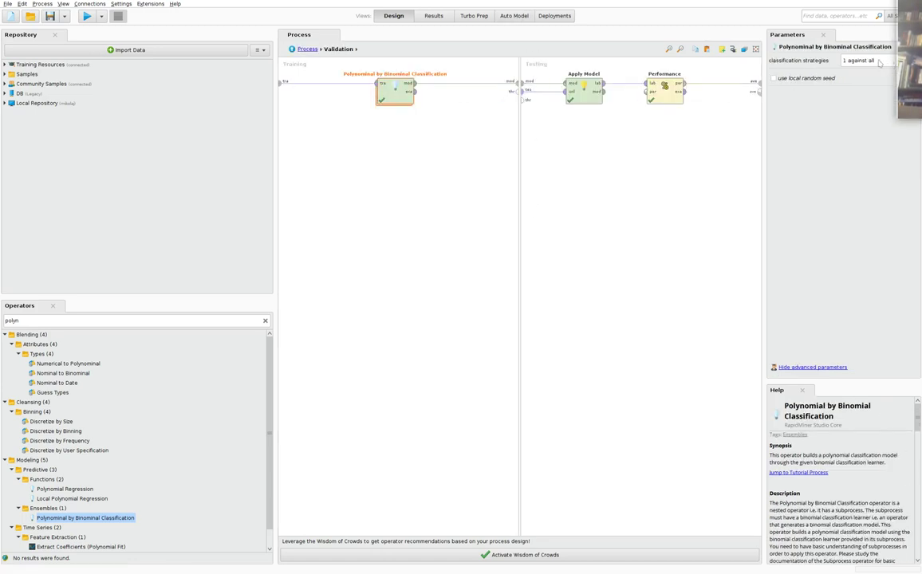
{"action": "left_click", "coordinate": [860, 61]}
{"action": "left_click", "coordinate": [858, 76]}
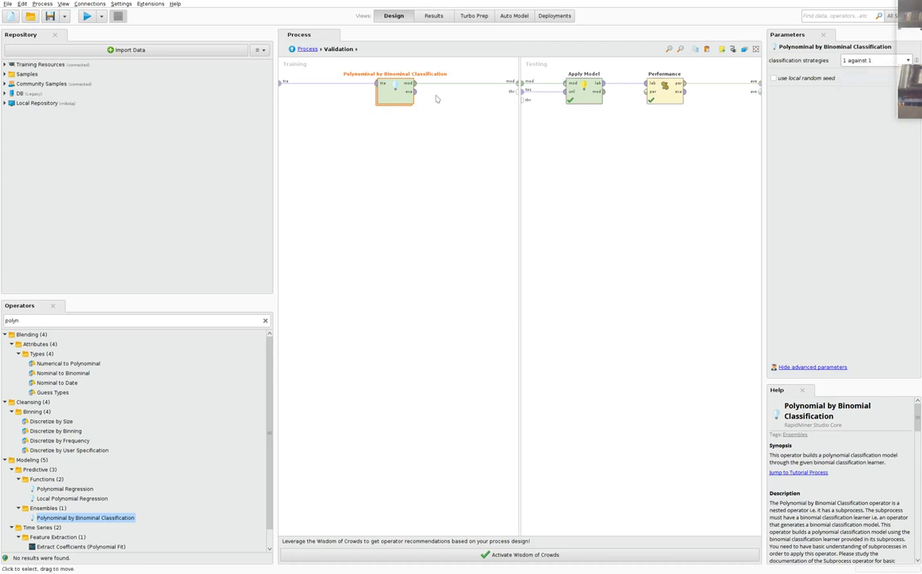
{"action": "left_click", "coordinate": [85, 16]}
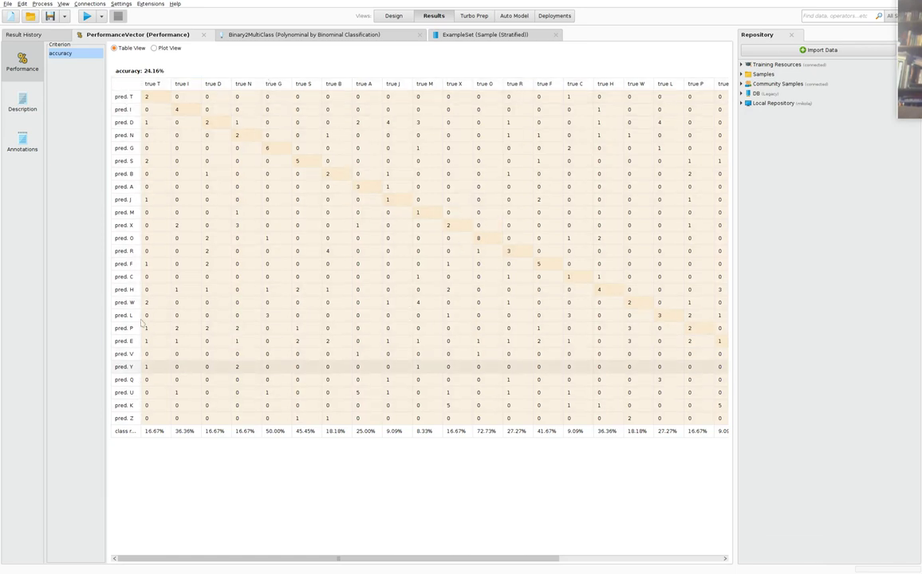
Step: Return to the main process, set the Sample (Stratified) operator's sample ratio to 0.25, and rerun the process
{"action": "left_click", "coordinate": [394, 15]}
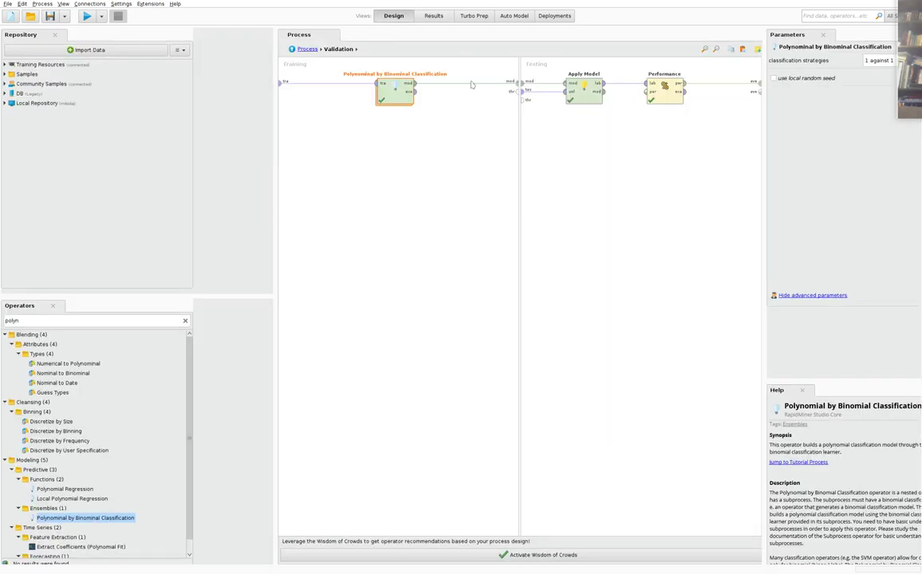
{"action": "left_click", "coordinate": [307, 49]}
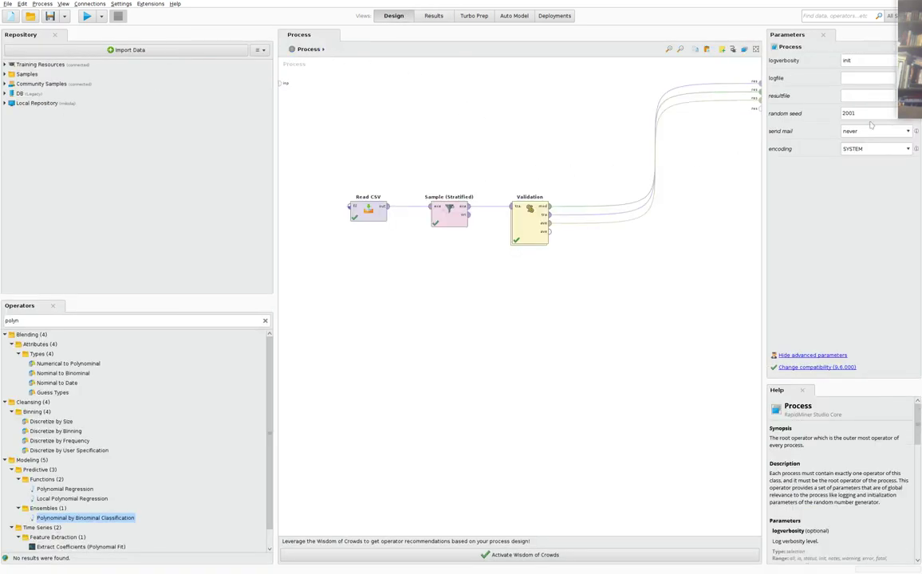
{"action": "left_click", "coordinate": [451, 226]}
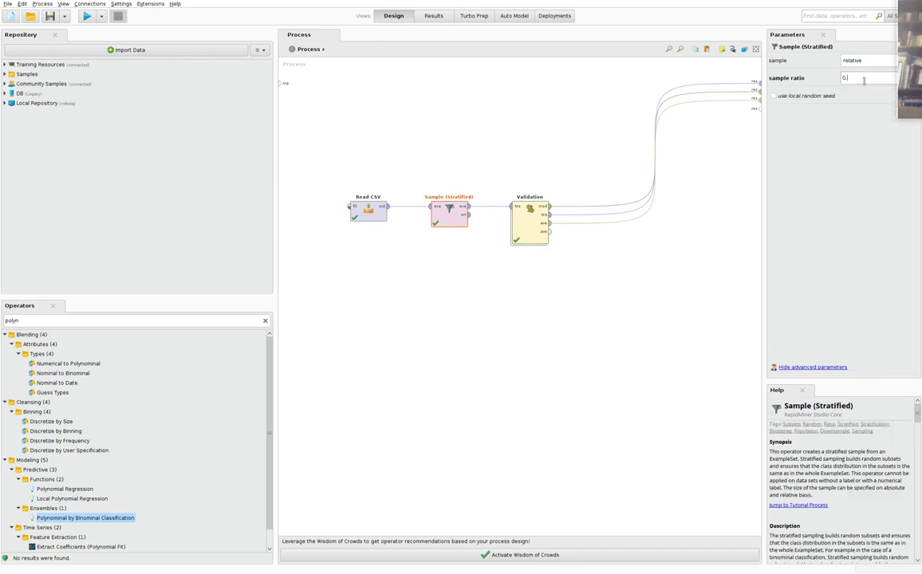
{"action": "key", "text": "BackSpace"}
{"action": "type", "text": "25"}
{"action": "left_click", "coordinate": [88, 17]}
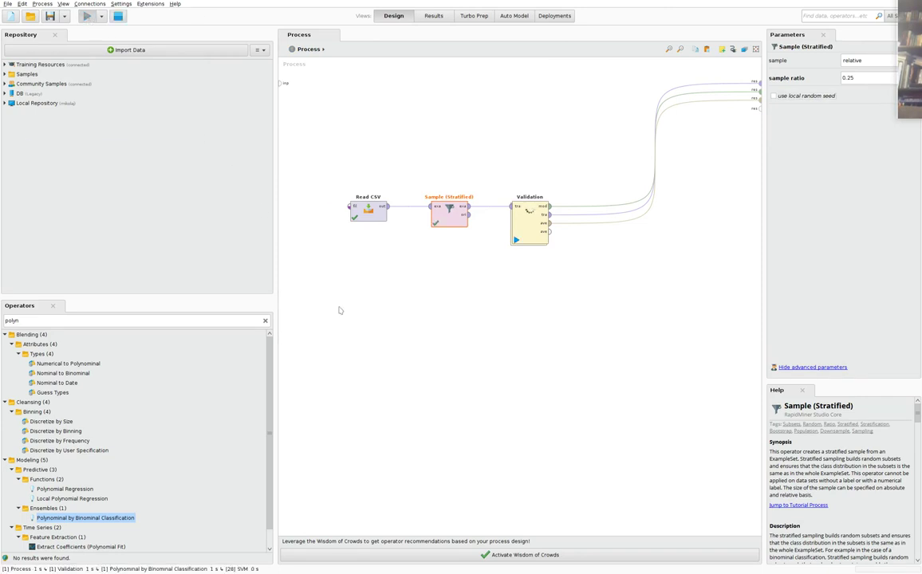